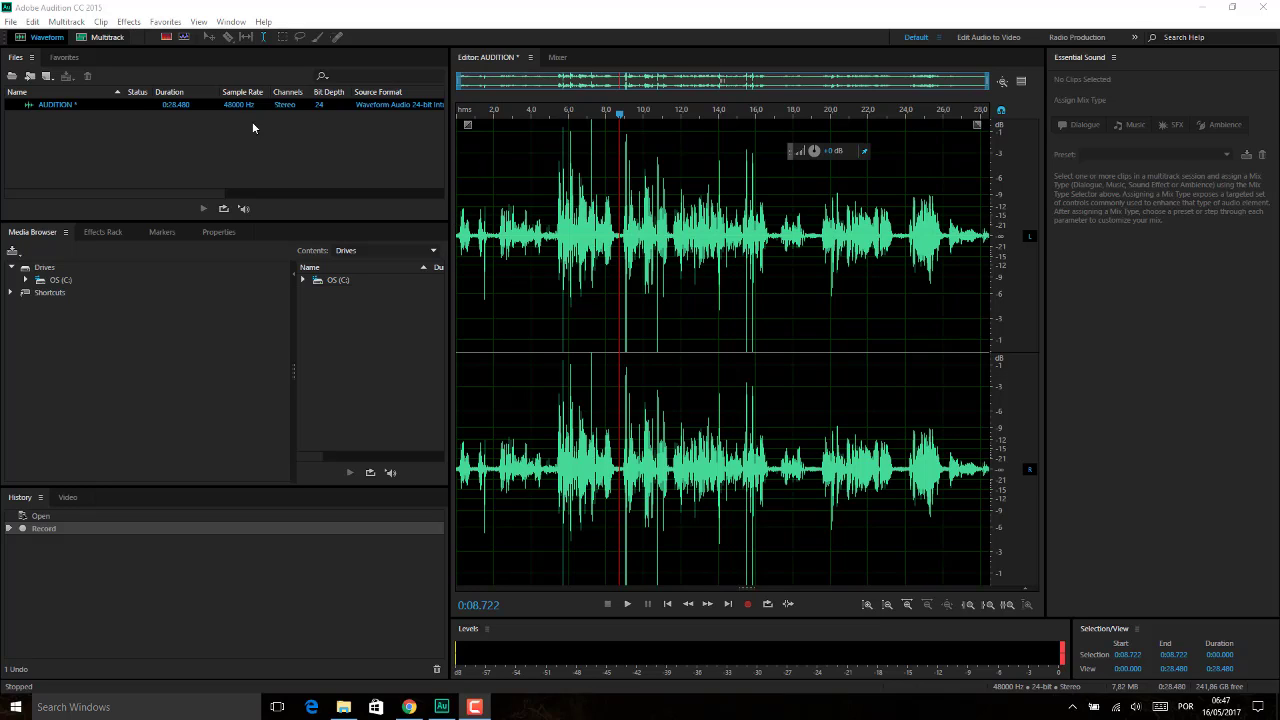
Play the recording from about 5 s, and move the playhead to about 18.8 s and back to about 10.1 s.
left_click(550, 262)
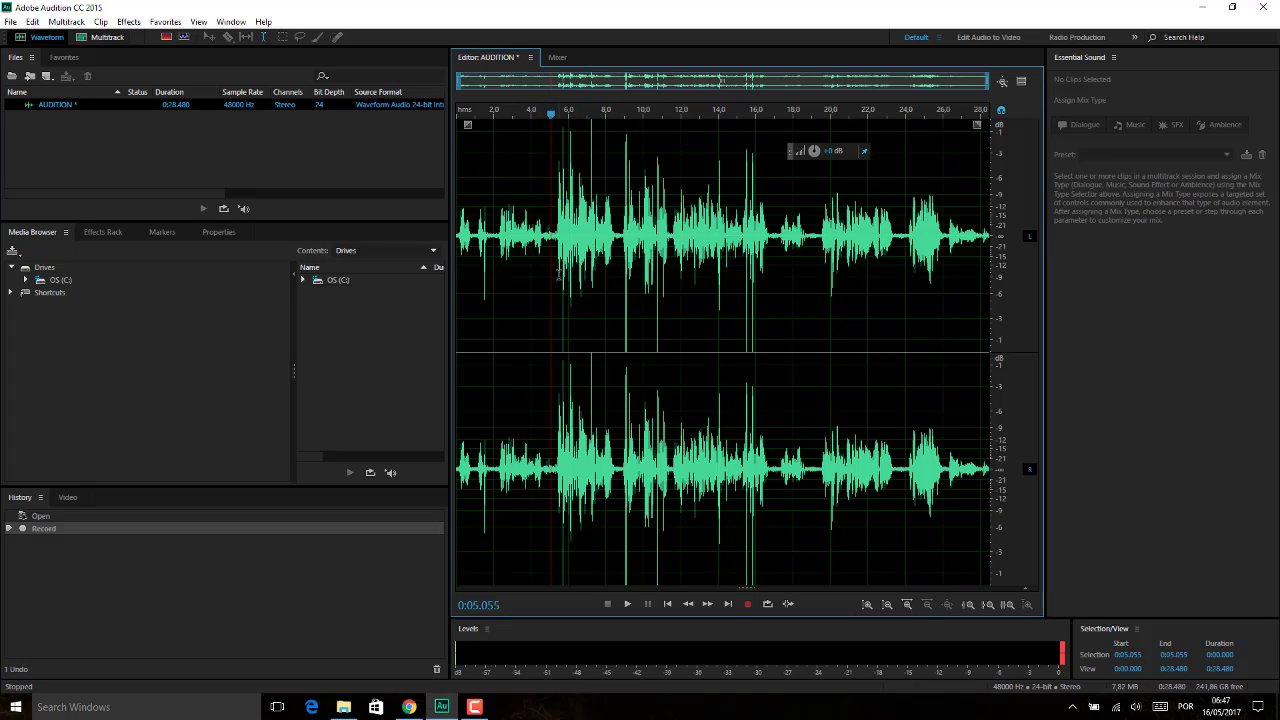
key("space")
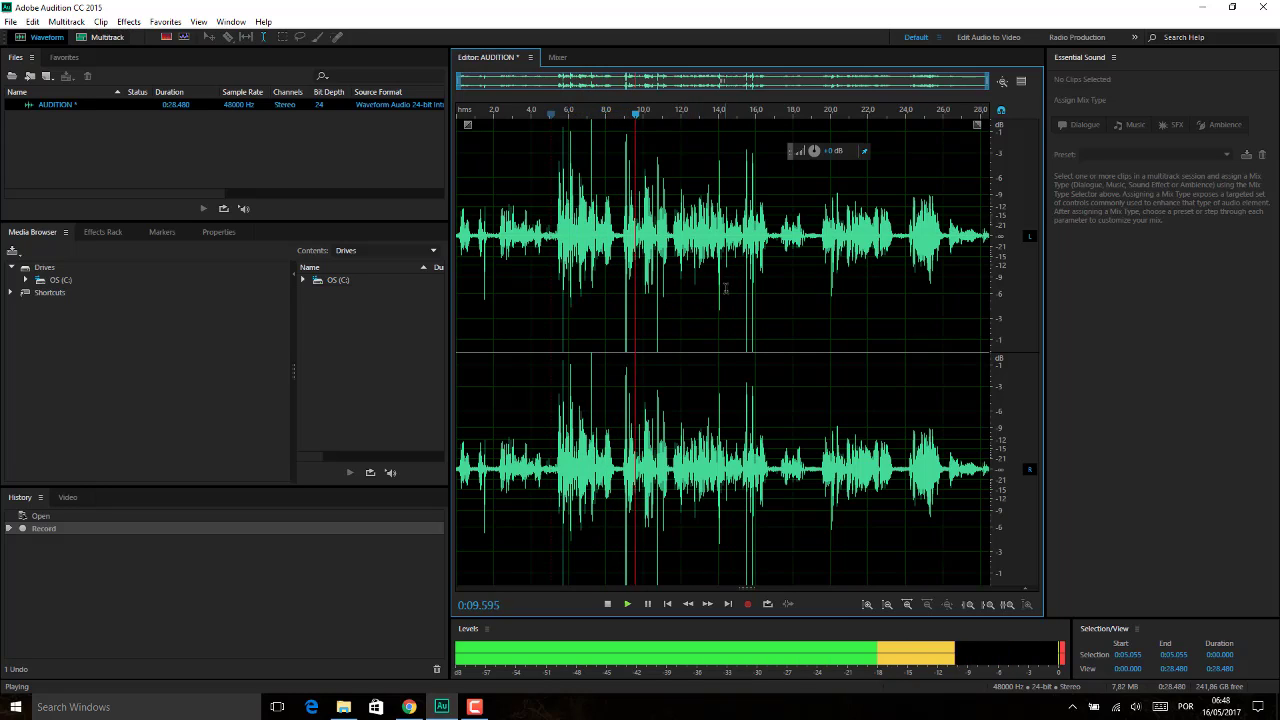
key("space")
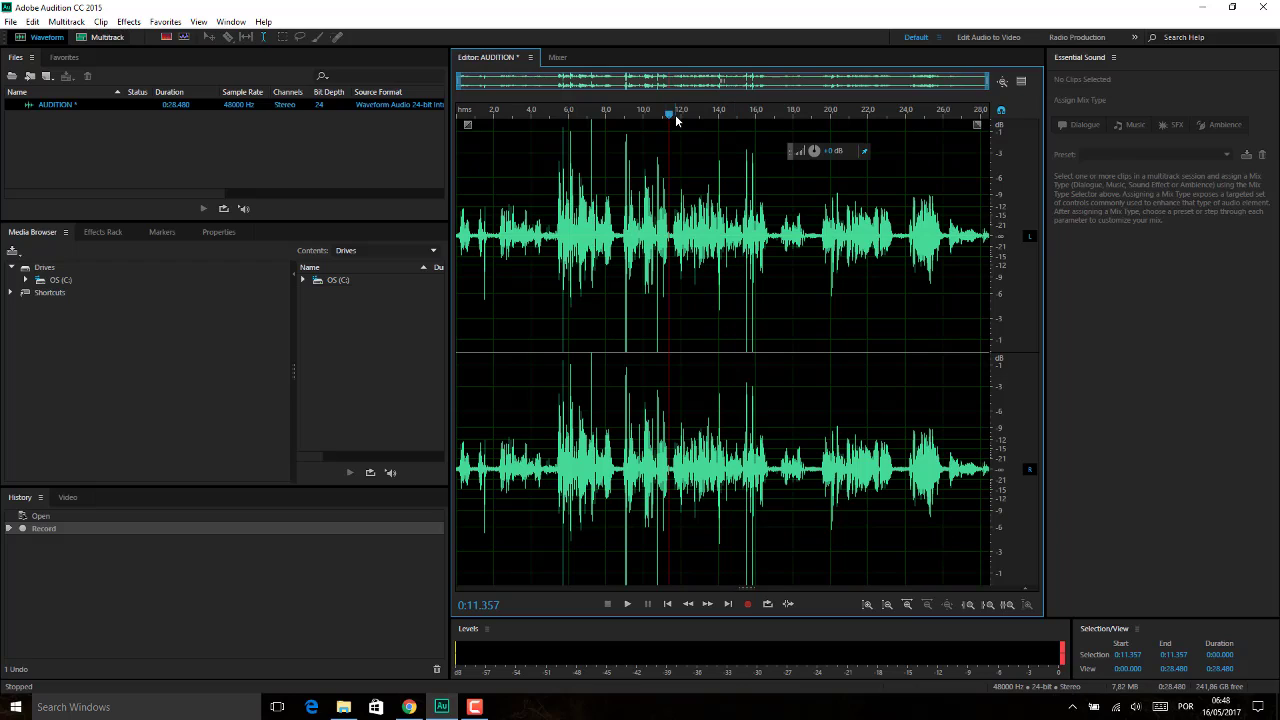
left_click_drag(671, 117, 811, 122)
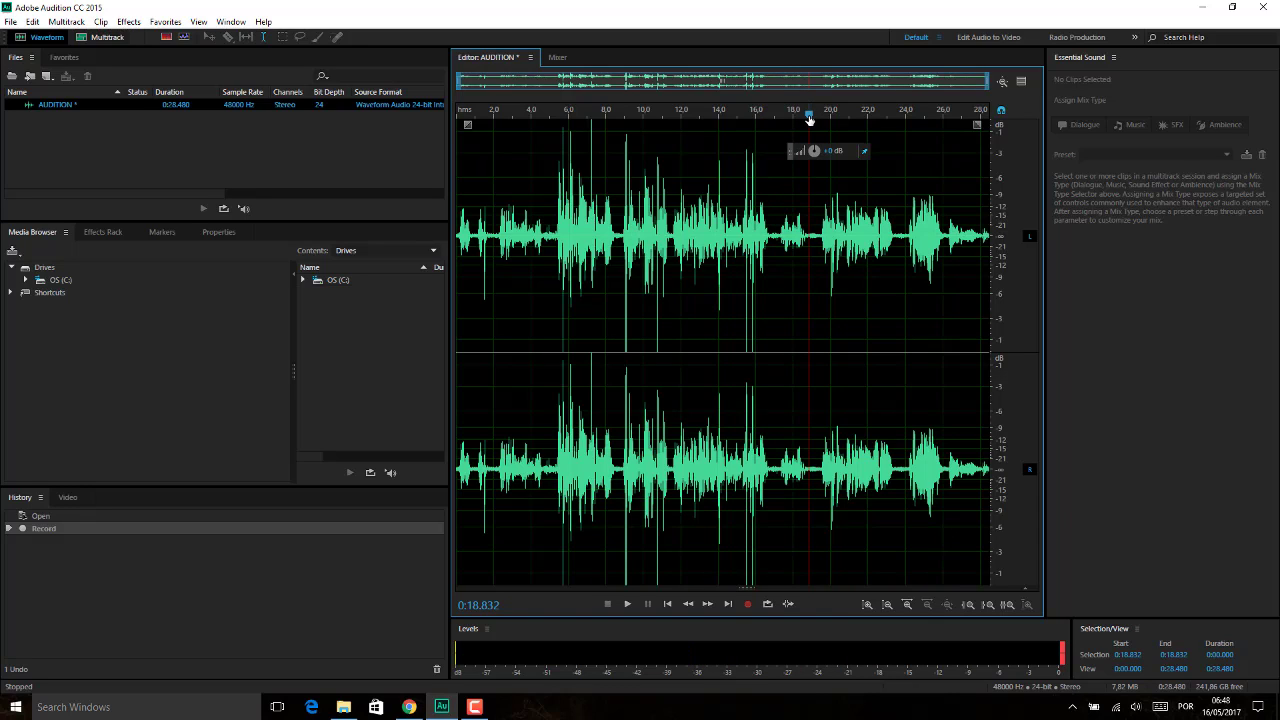
left_click_drag(810, 119, 645, 121)
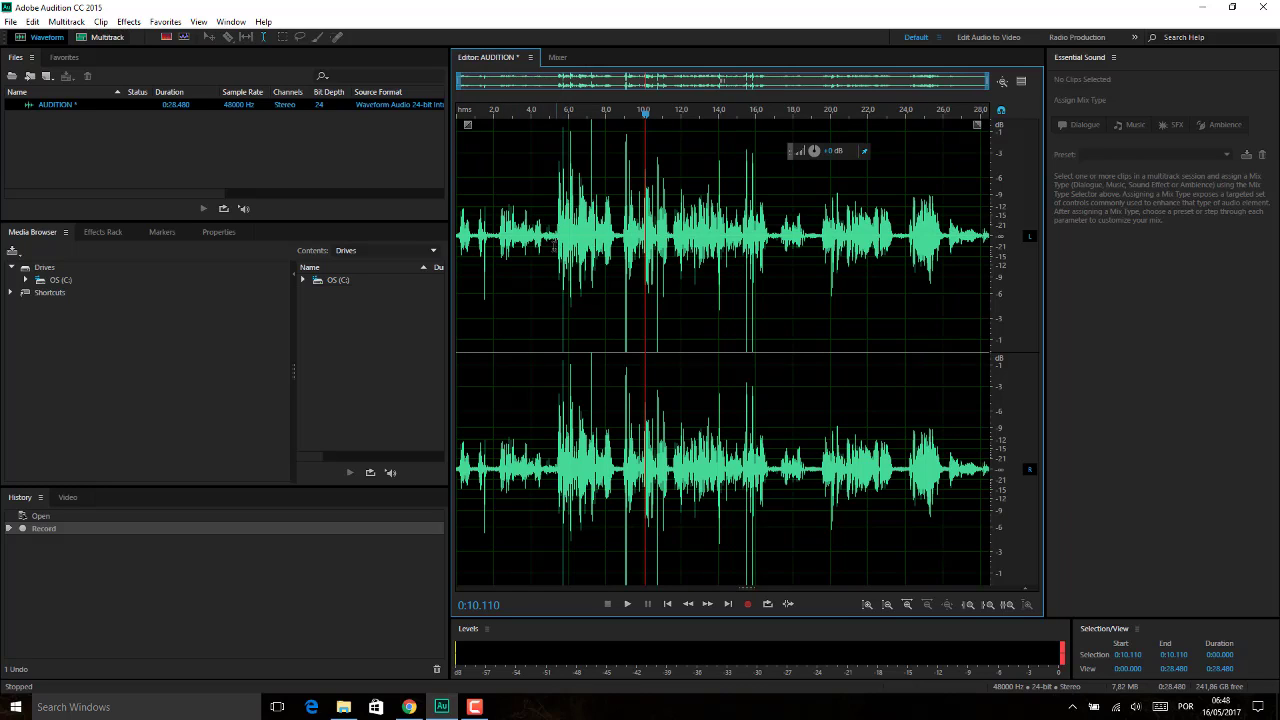
Select the audio from the start to about 5.2 s, and clear the selection with the playhead at about 11.6 s.
left_click_drag(554, 245, 449, 243)
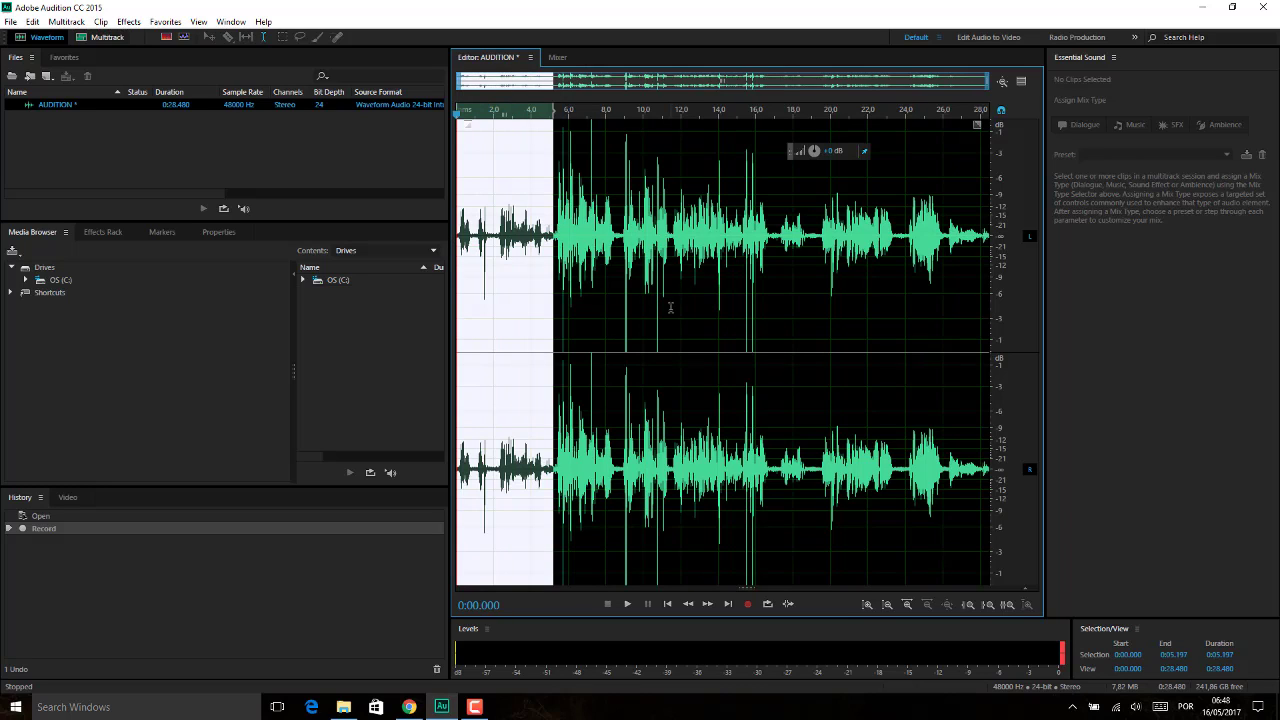
left_click(620, 312)
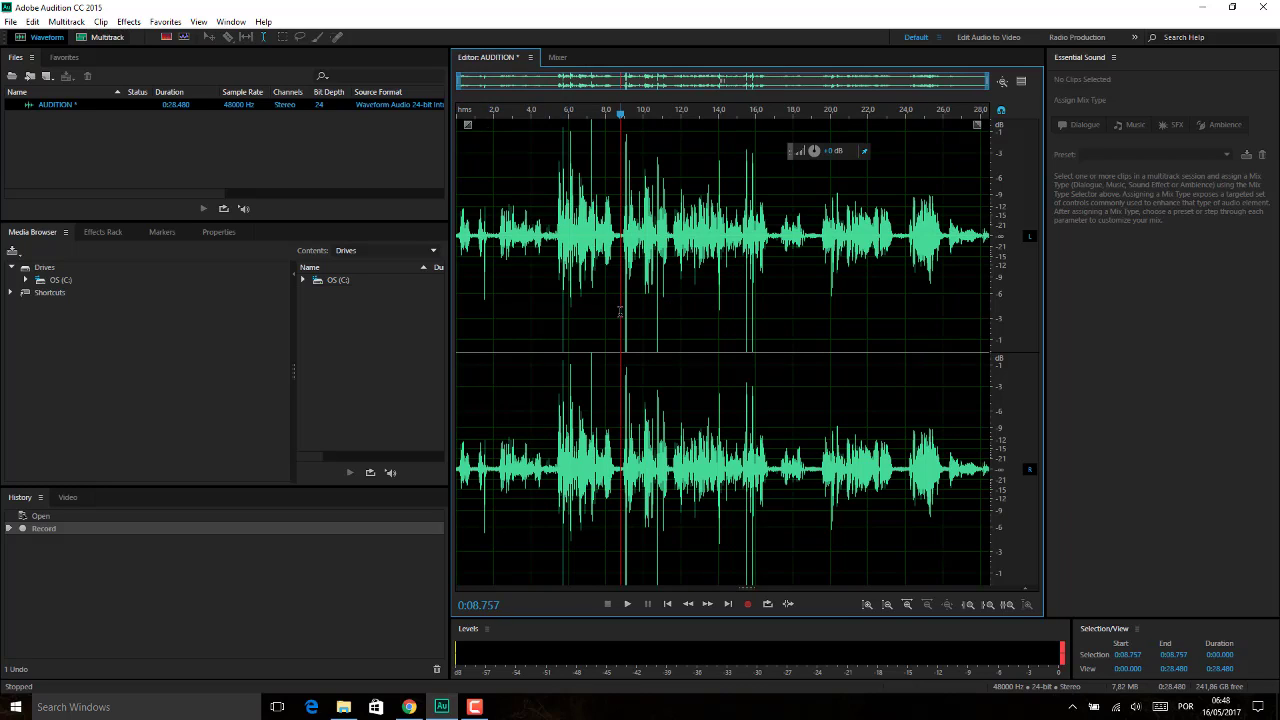
left_click(674, 318)
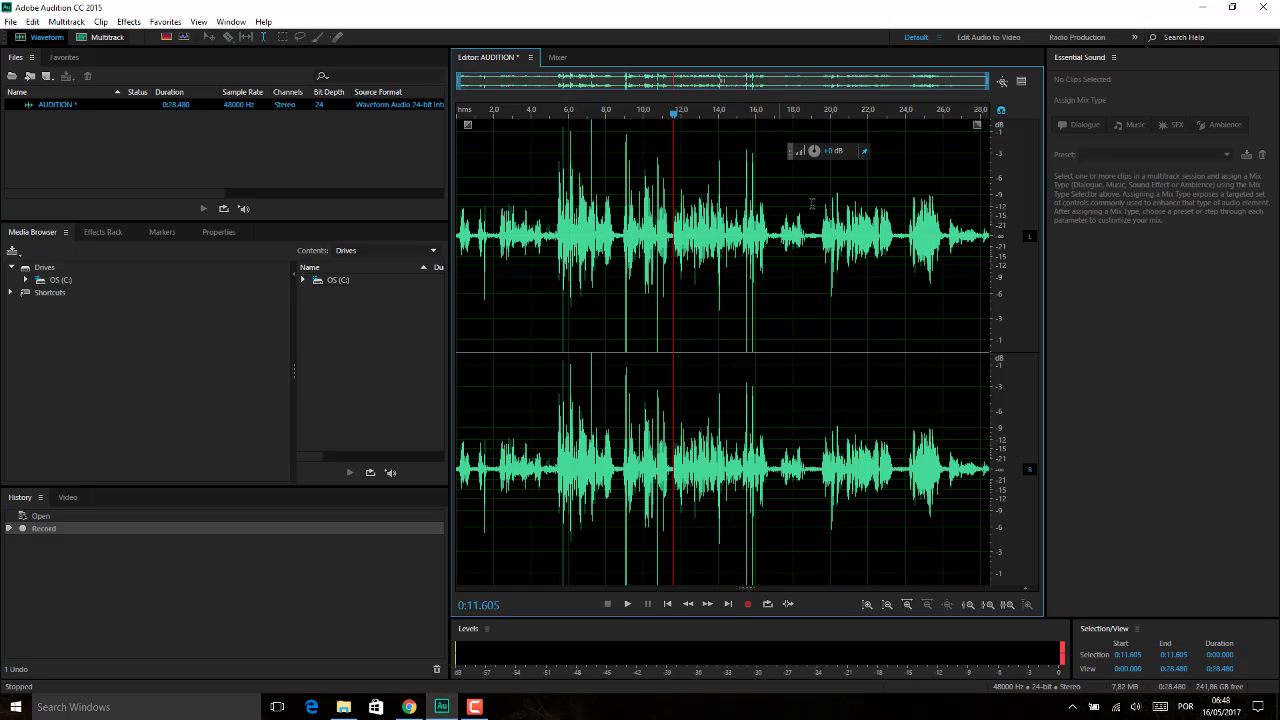
Show the preview editor below the waveform, play short passages from about 6.9 s, and hide the preview editor again.
left_click(1021, 82)
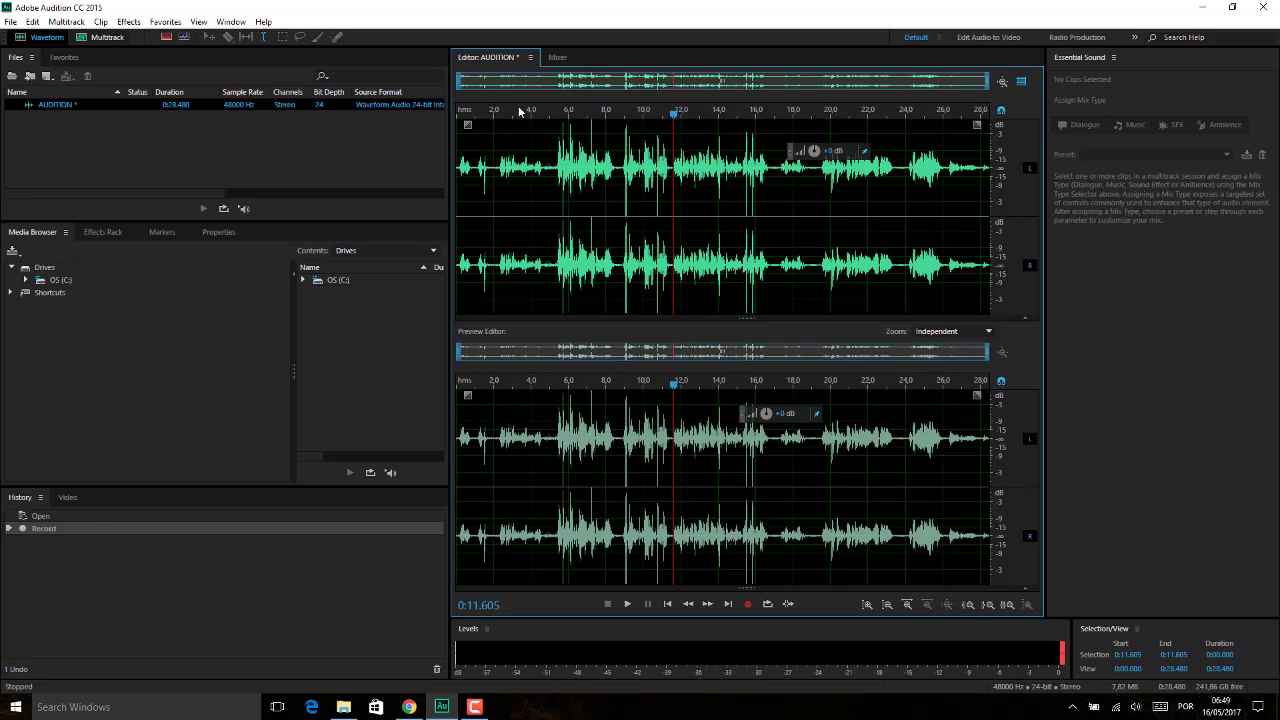
left_click(587, 168)
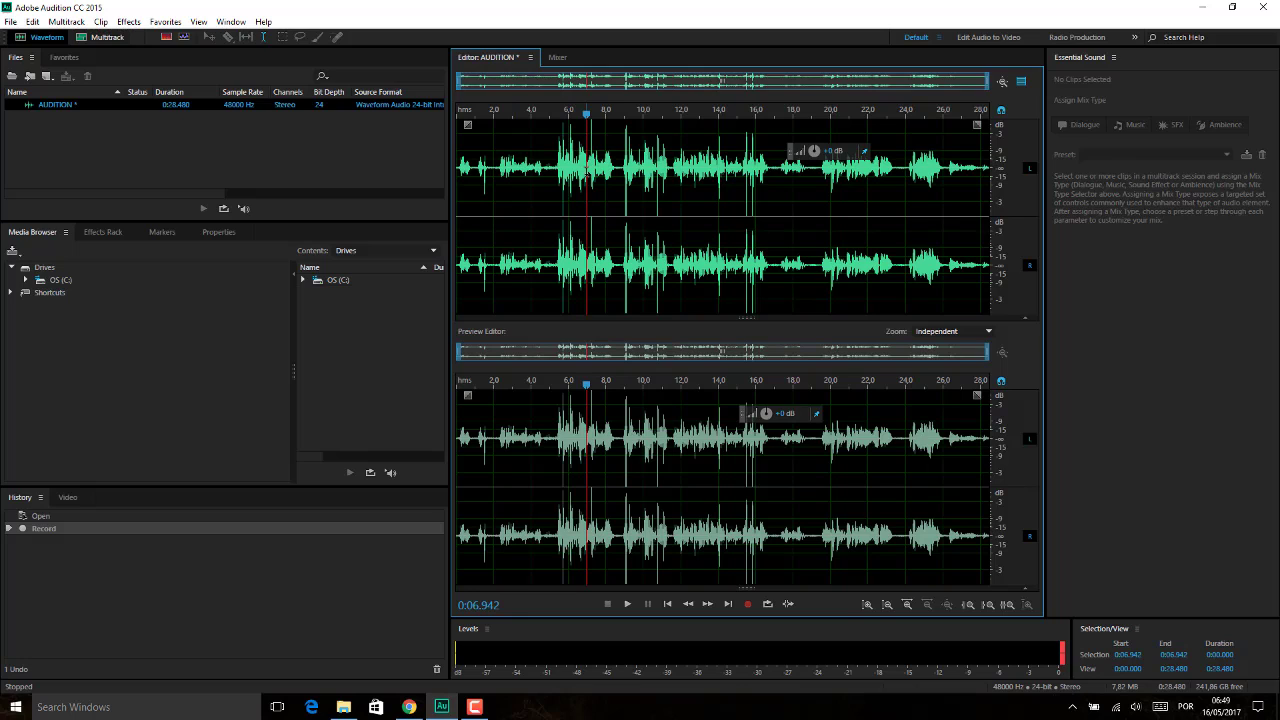
key("space")
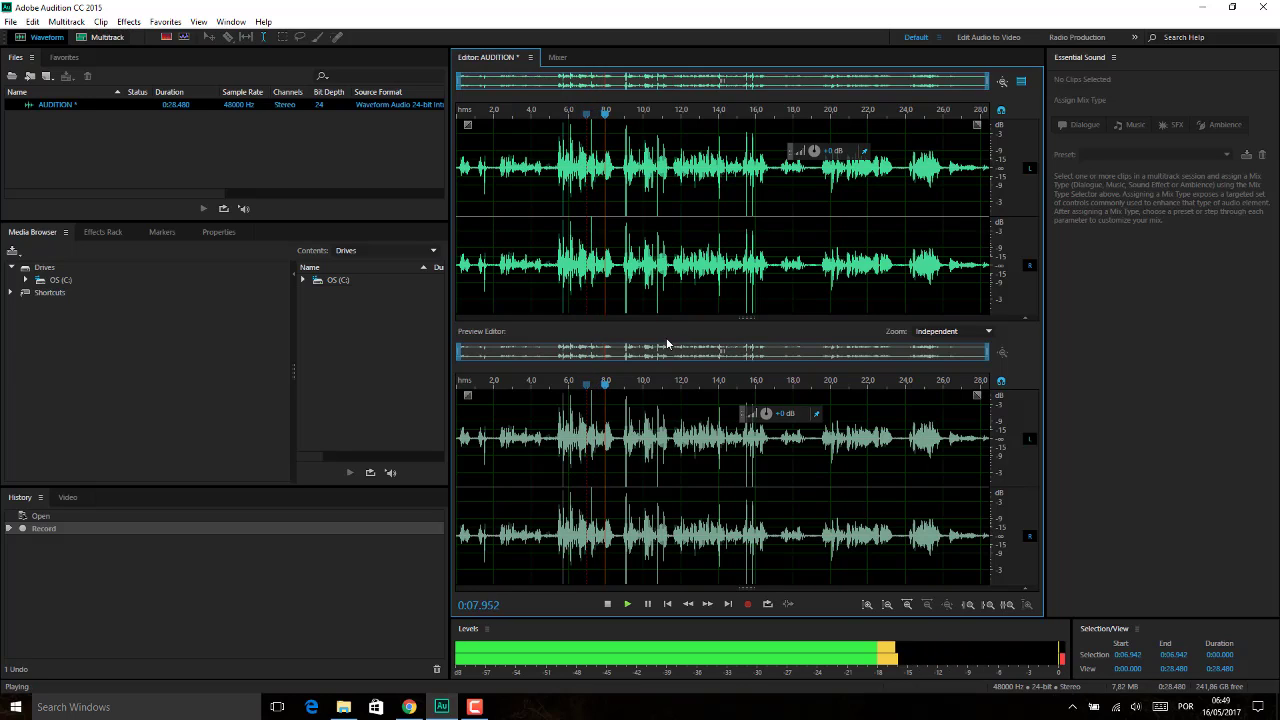
key("space")
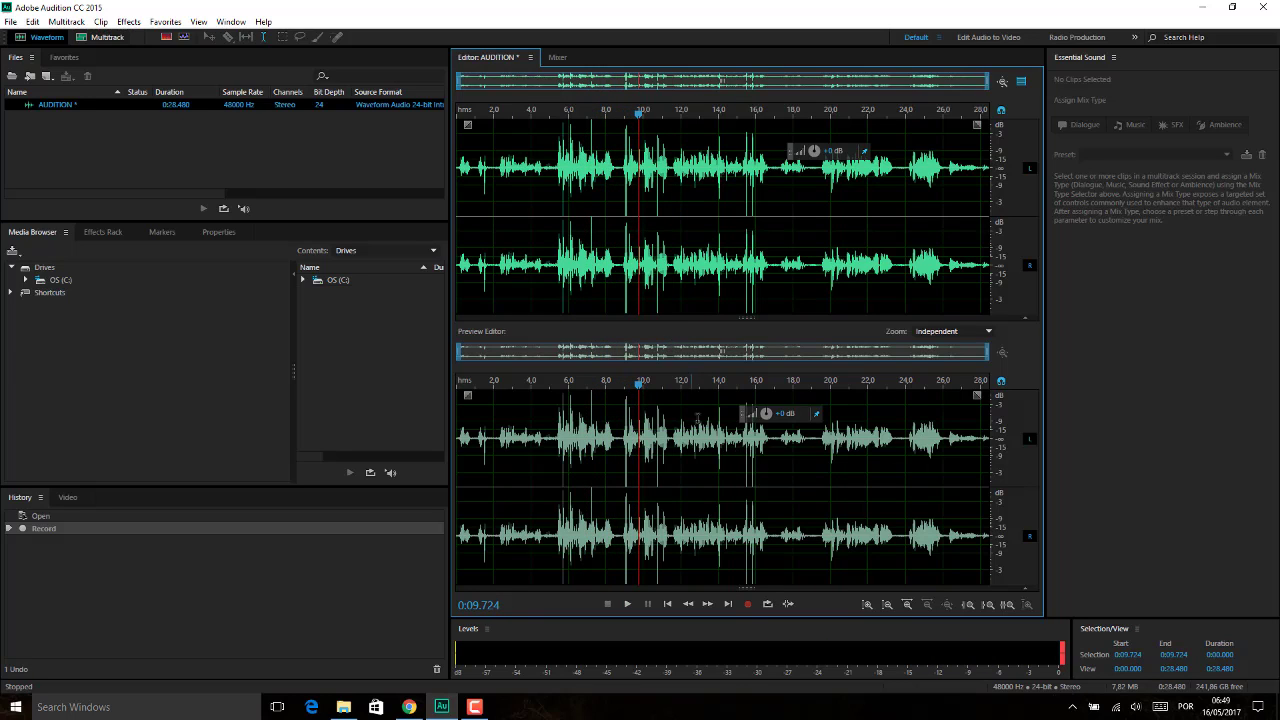
key("space")
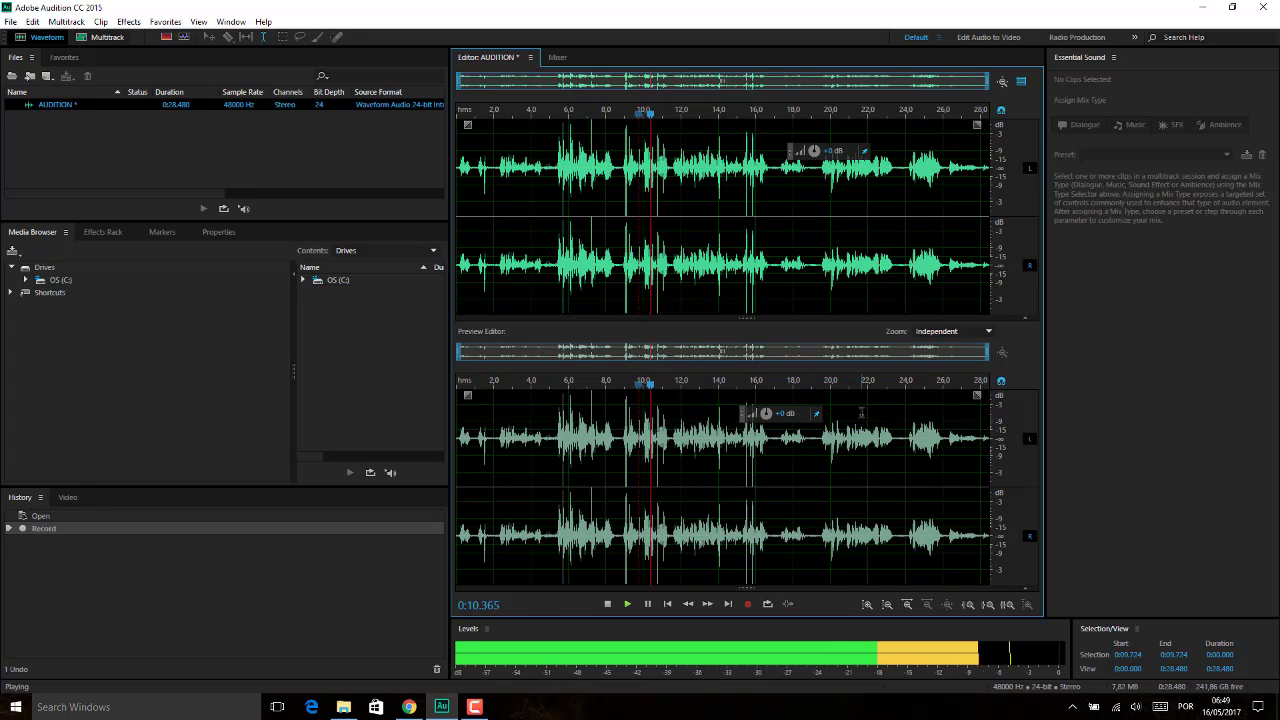
key("space")
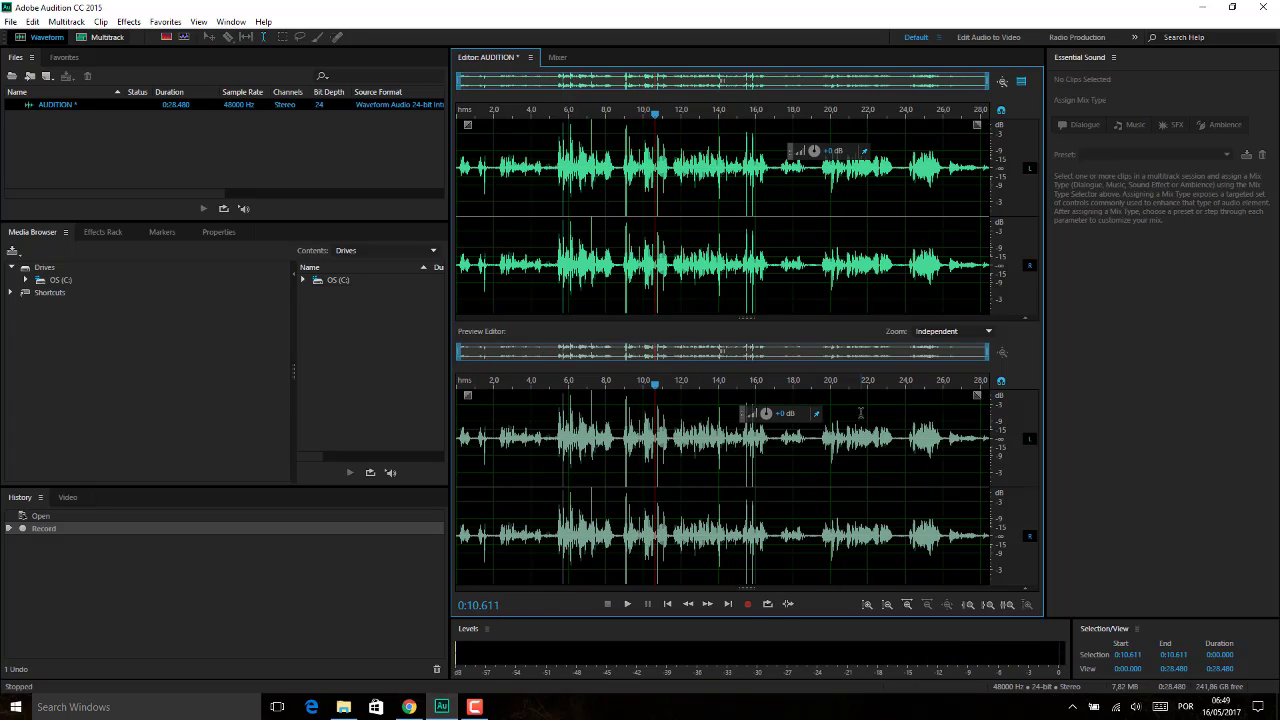
left_click(1021, 81)
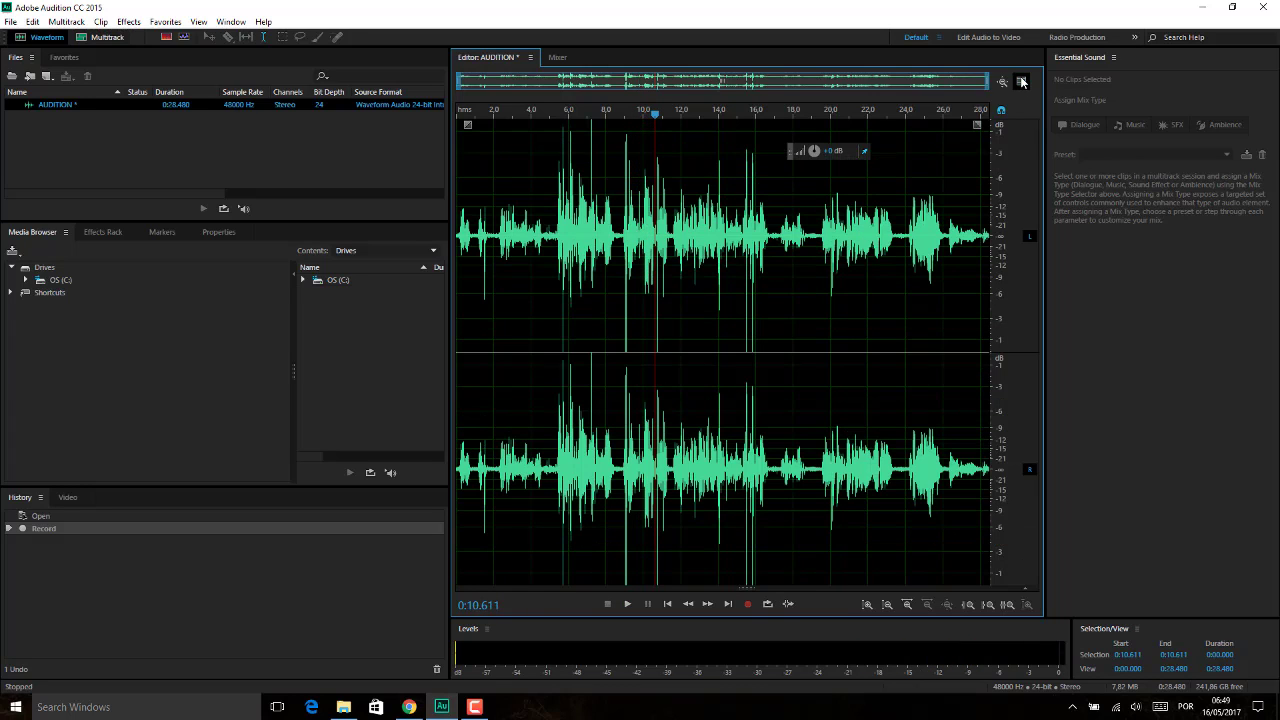
Disable the left channel and play only the right channel from about 10.6 s.
left_click(1029, 239)
key("space")
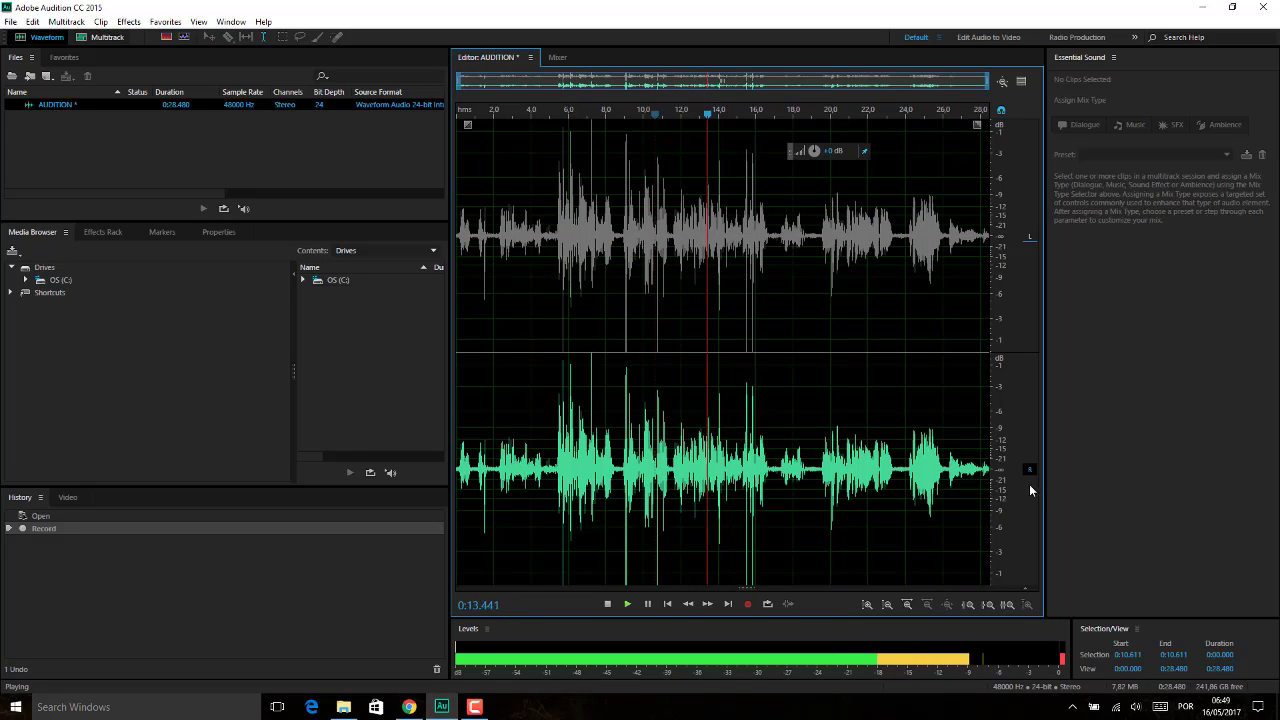
key("space")
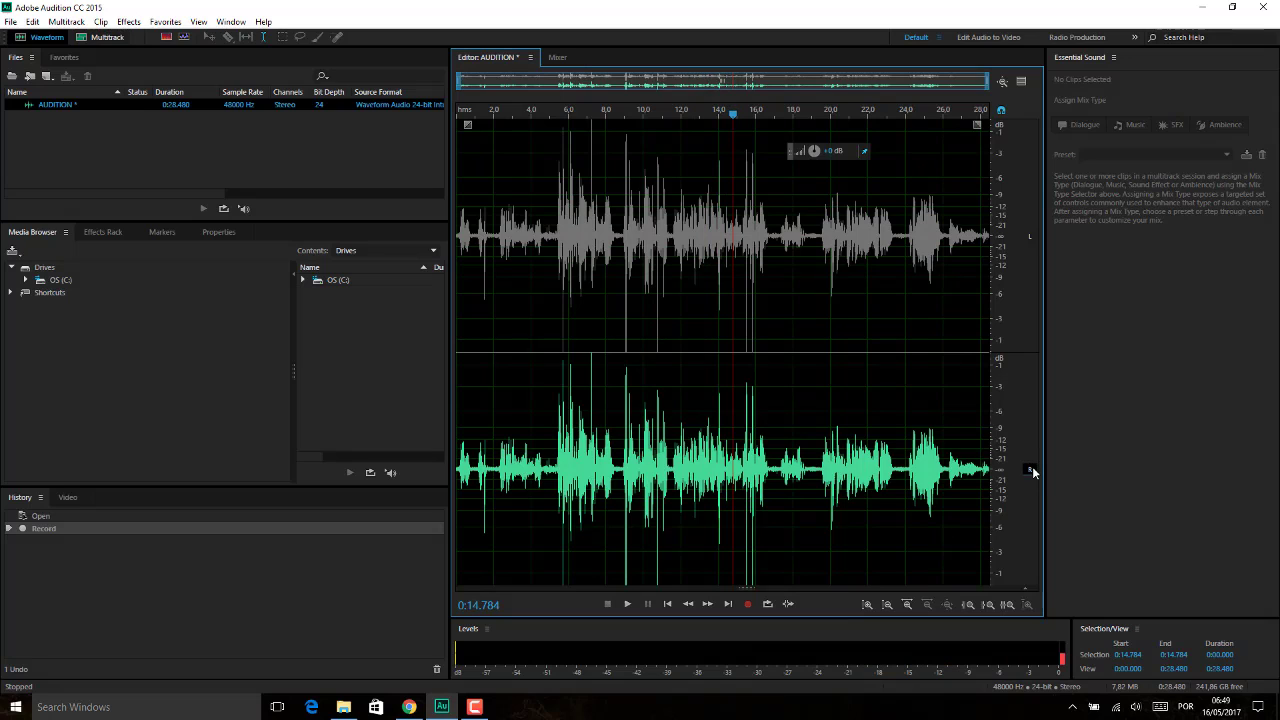
Swap playback to only the left channel, listen to it briefly, and re-enable the right channel.
left_click(1031, 469)
left_click(1030, 237)
key("space")
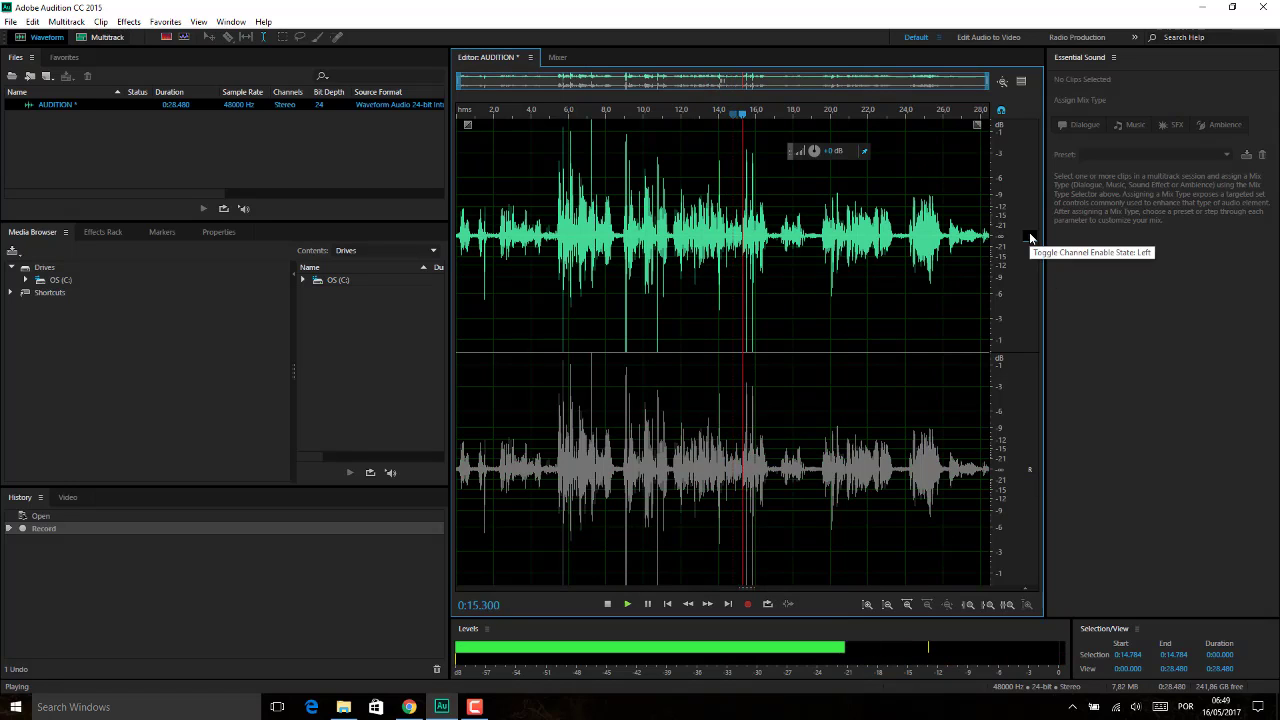
key("space")
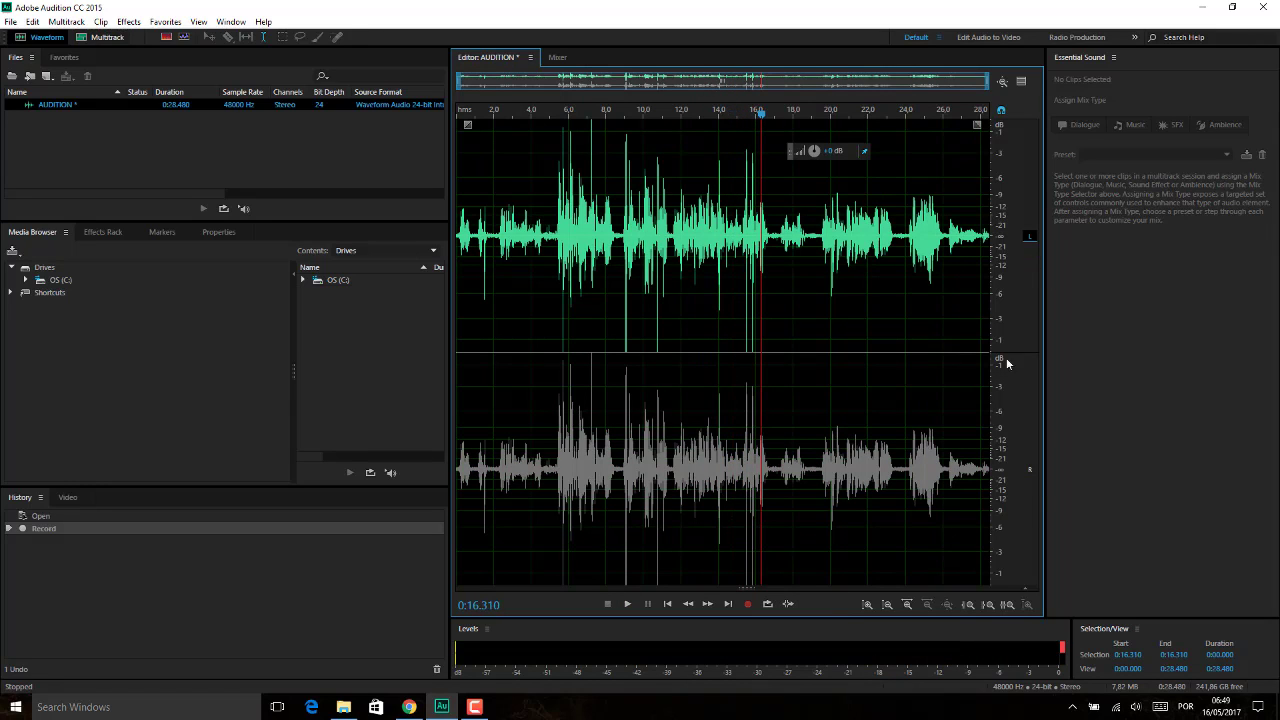
left_click(1031, 469)
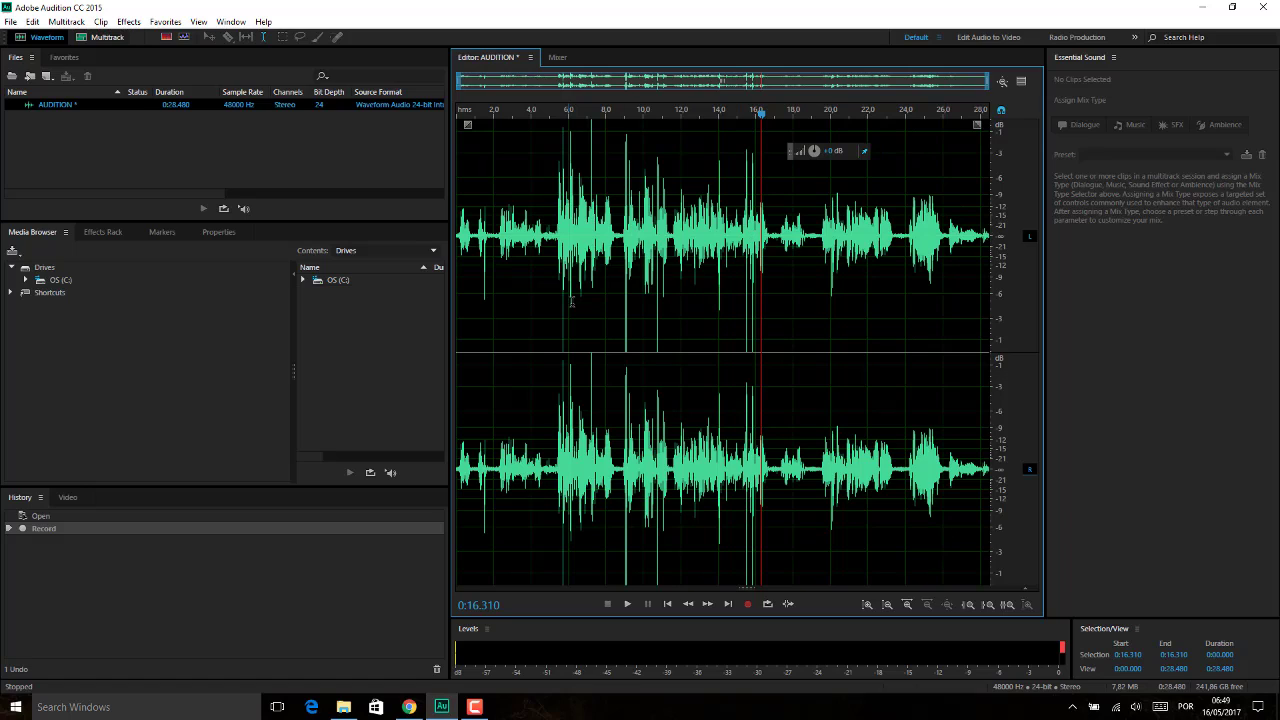
Play the recording from about 2 s, and listen to the ending from about 26.5 s and 26.2 s.
left_click(770, 244)
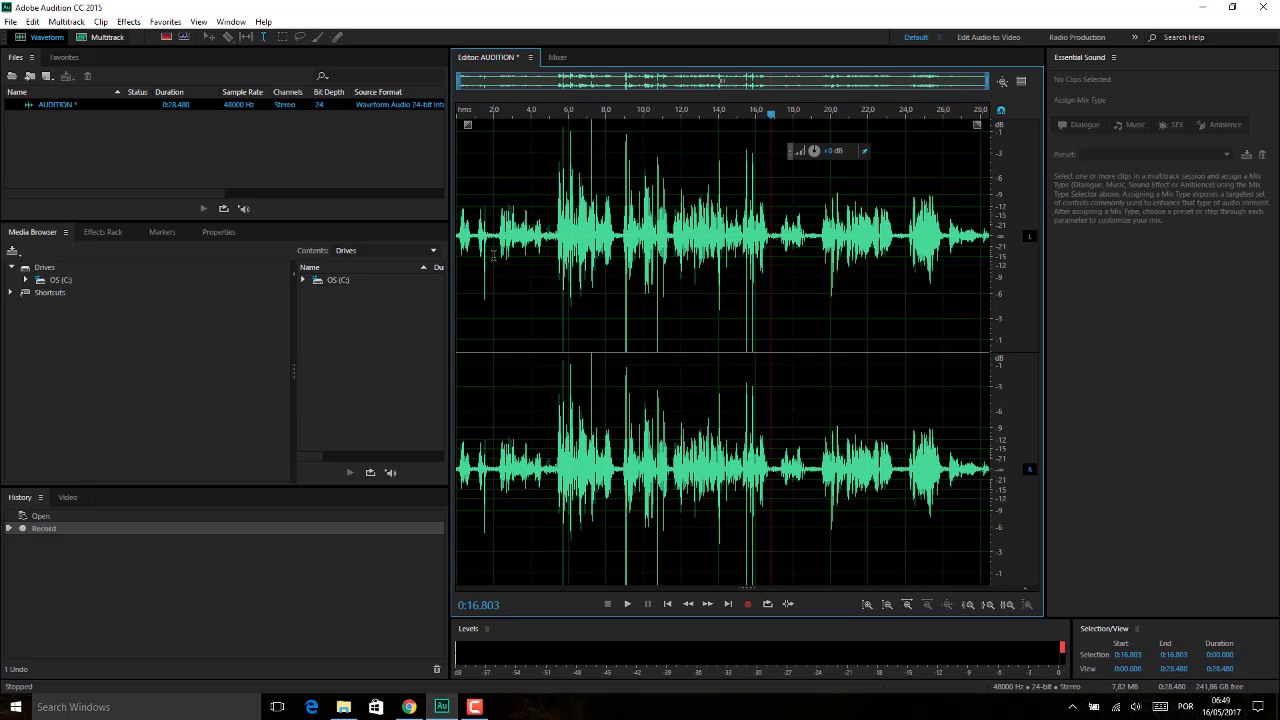
left_click(493, 254)
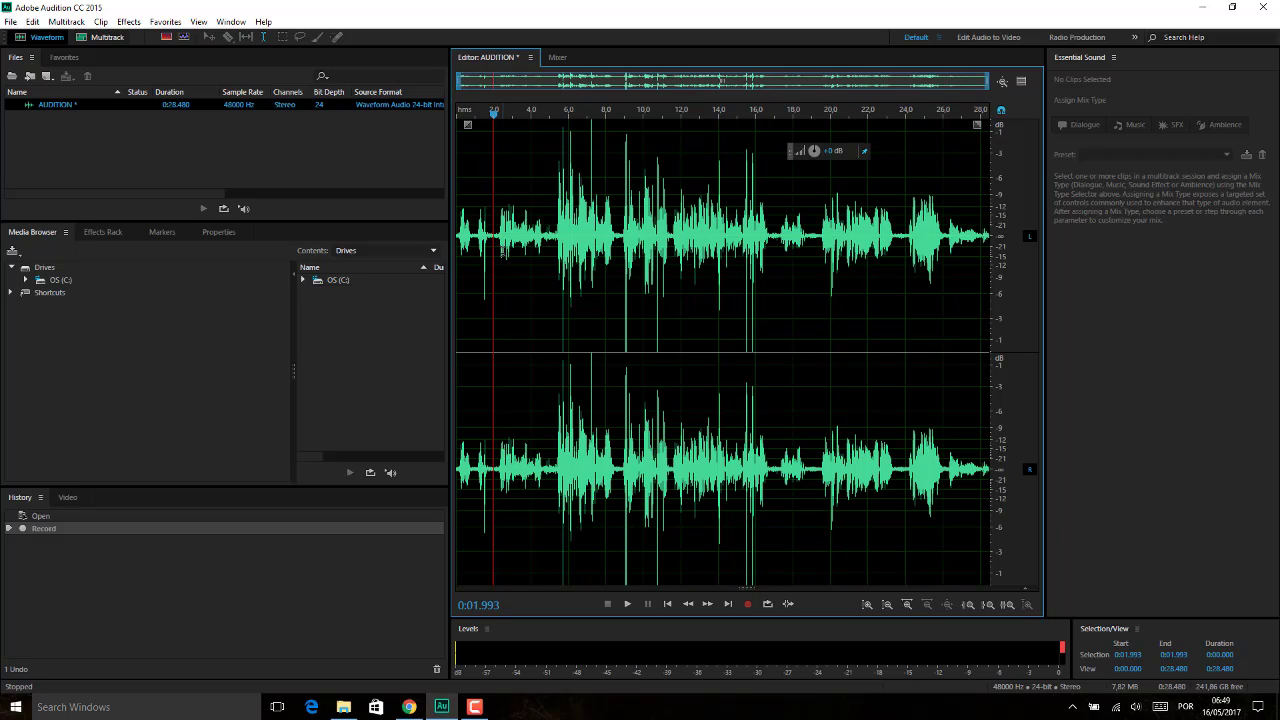
key("space")
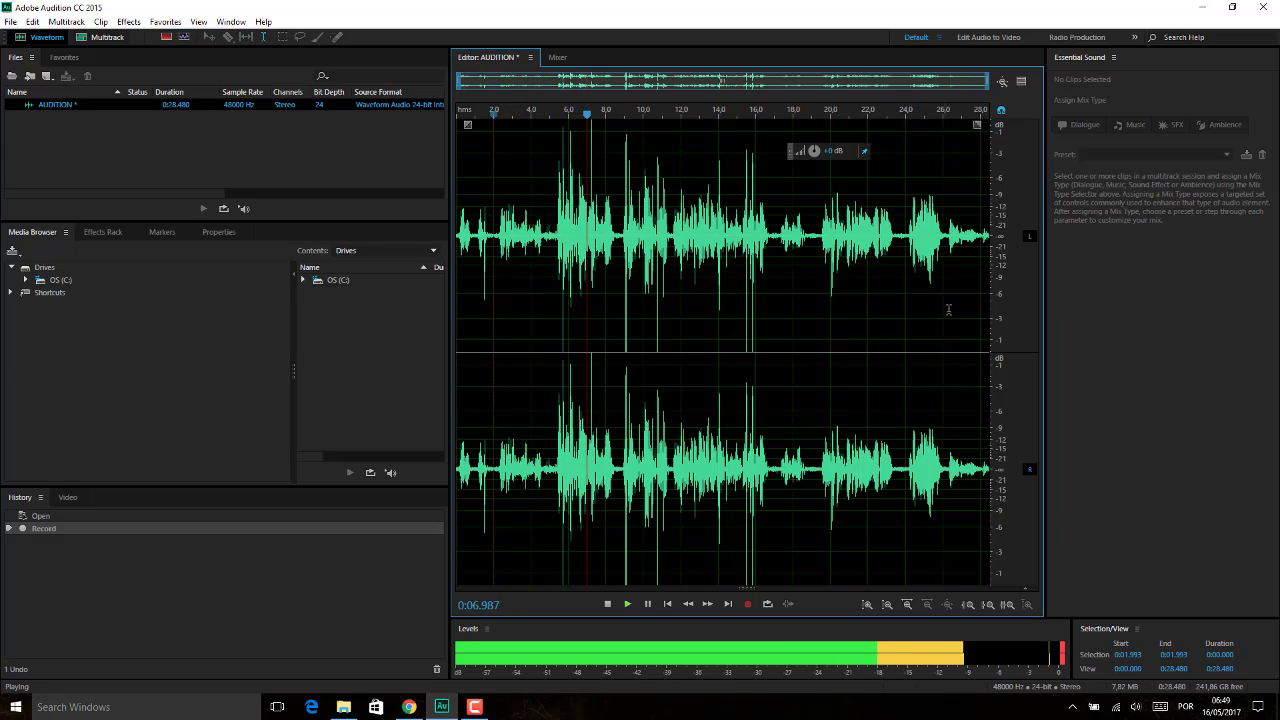
left_click(953, 290)
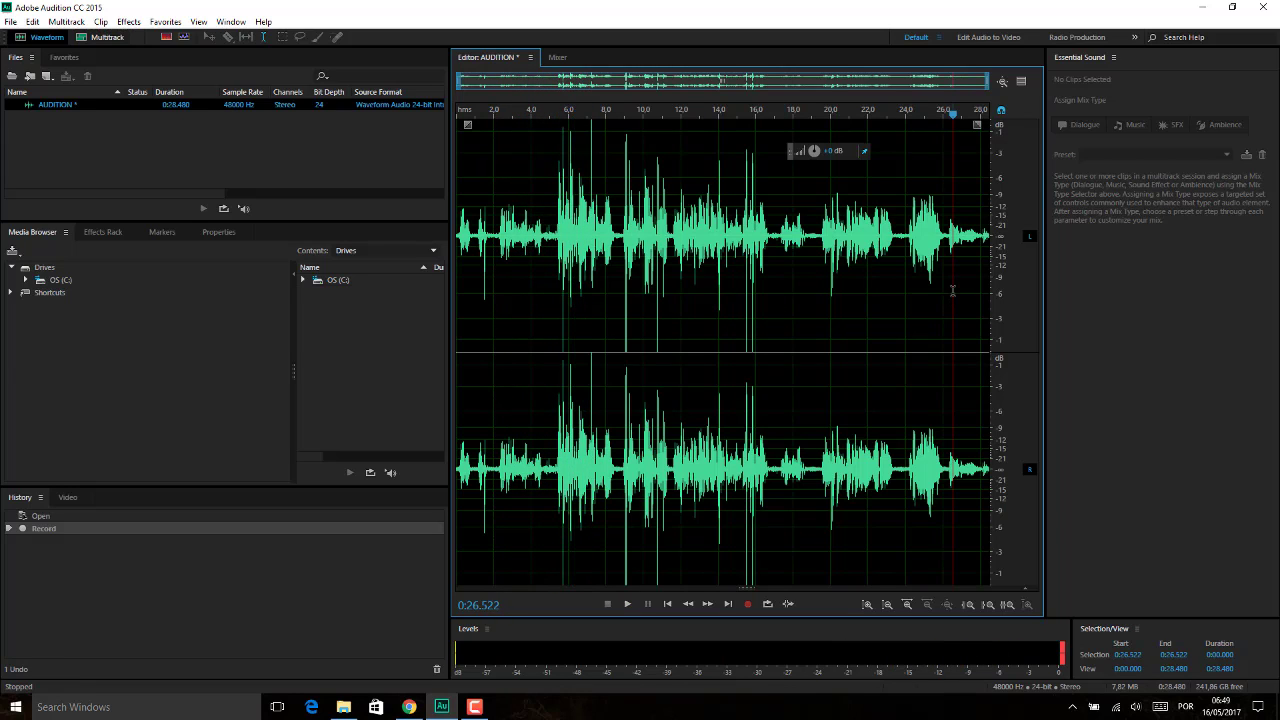
key("space")
key("space")
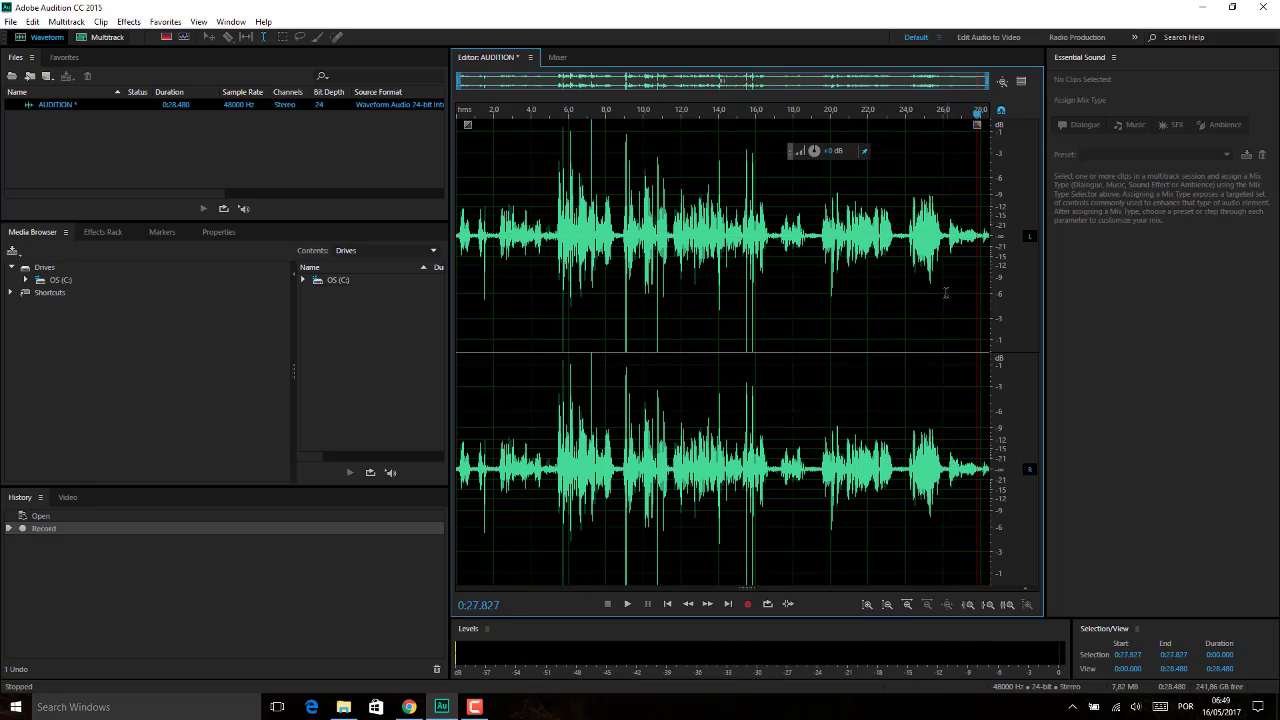
left_click(946, 292)
key("space")
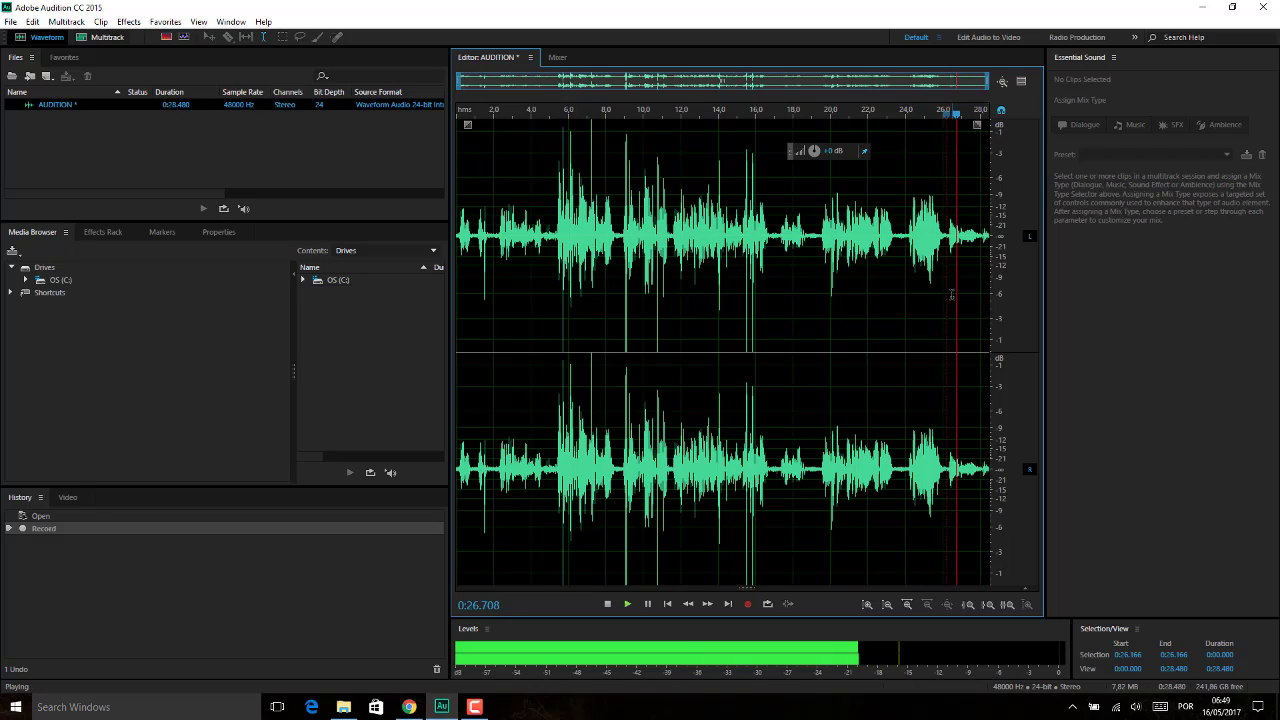
key("space")
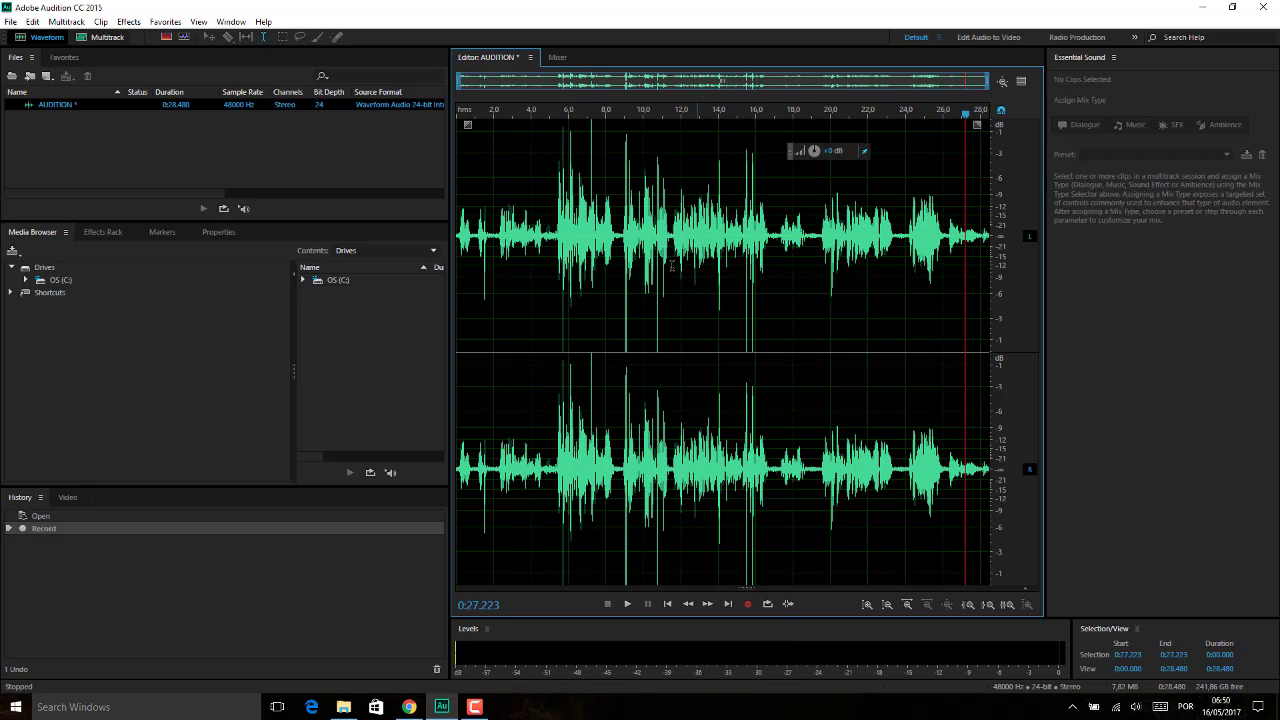
Try a fade-out at the end and a fade-in at the start of the recording with the fade handles.
left_click_drag(977, 124, 1016, 163)
left_click_drag(470, 122, 458, 155)
Raise the volume of the whole recording strongly and play it from about 6.3 s to check the level.
mouse_move(831, 156)
left_mouse_down()
mouse_move(803, 155)
mouse_move(848, 154)
left_mouse_up()
left_click(575, 205)
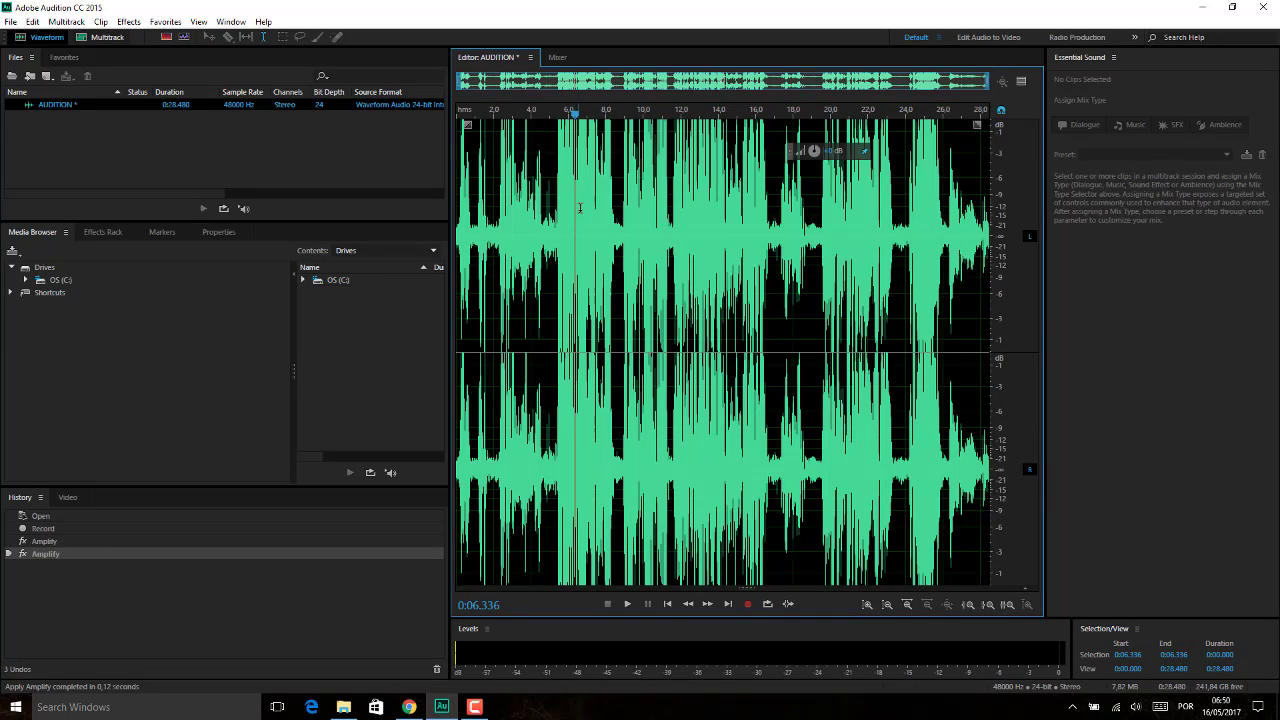
key("space")
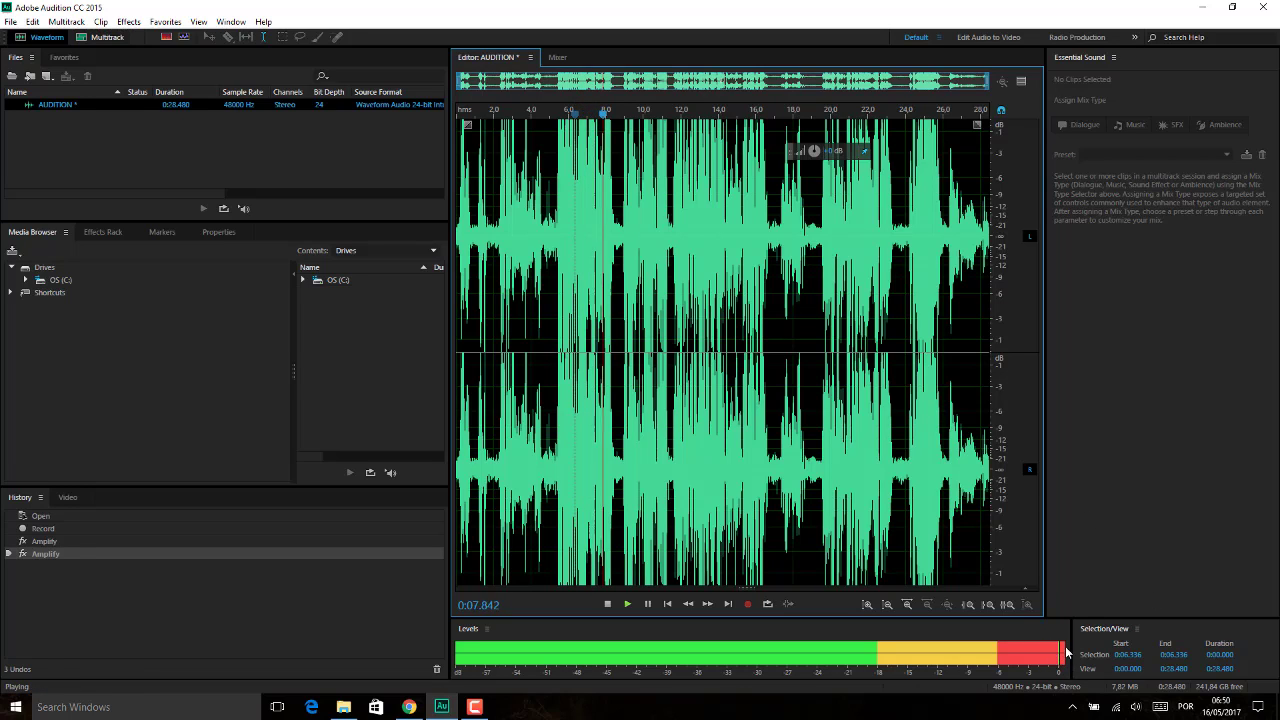
key("space")
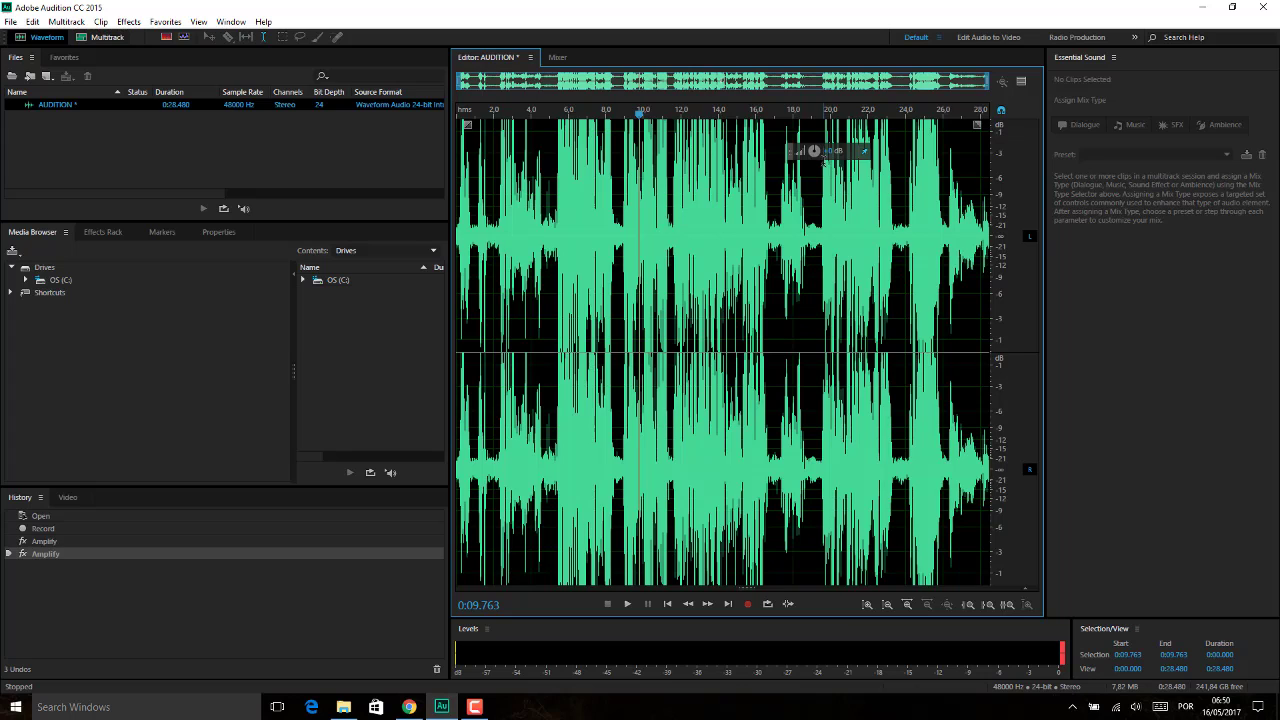
Undo the last amplification and clear the selection with the playhead at about 2.6 s.
key("ctrl+z")
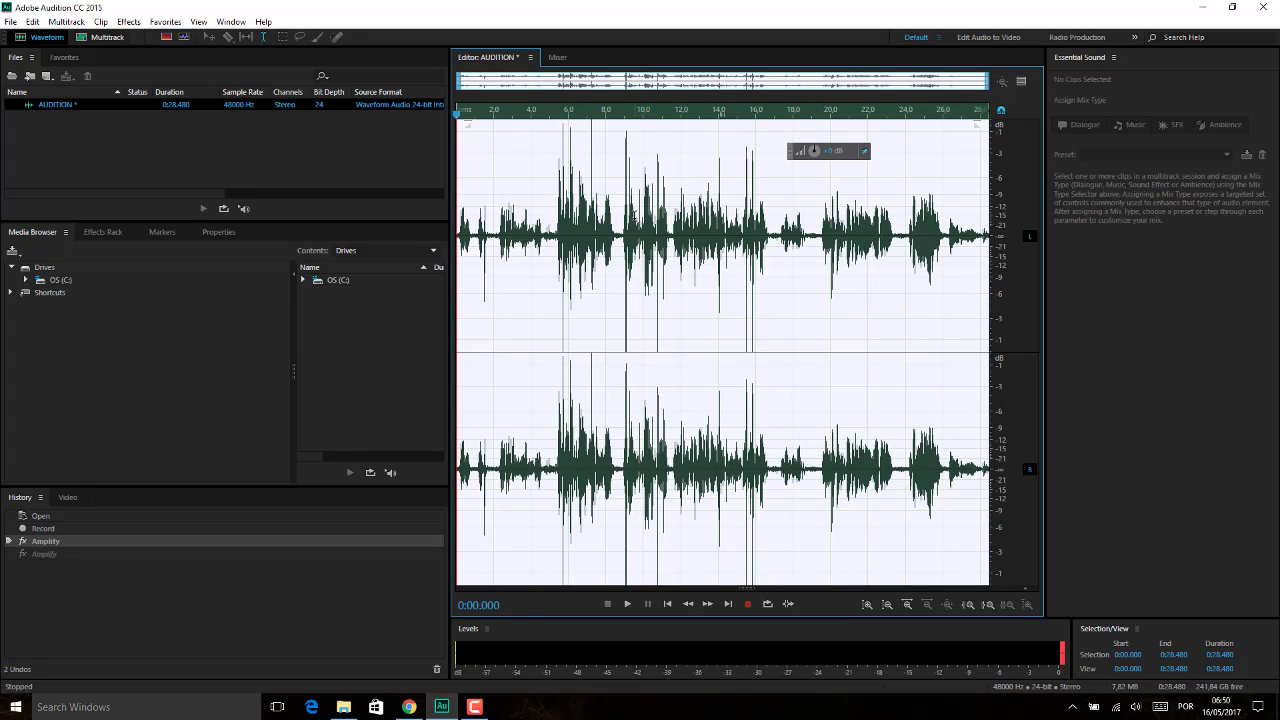
left_click(505, 208)
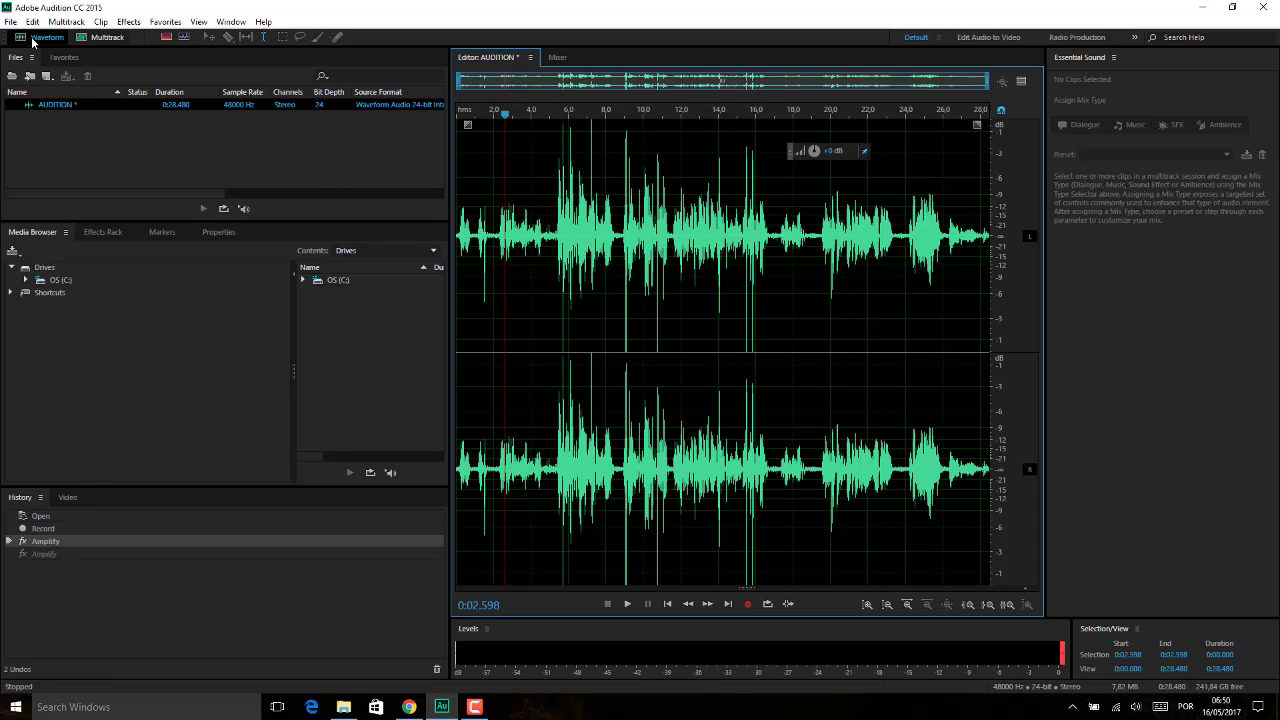
Open the settings for a new multitrack session and cancel without creating one.
left_click(107, 37)
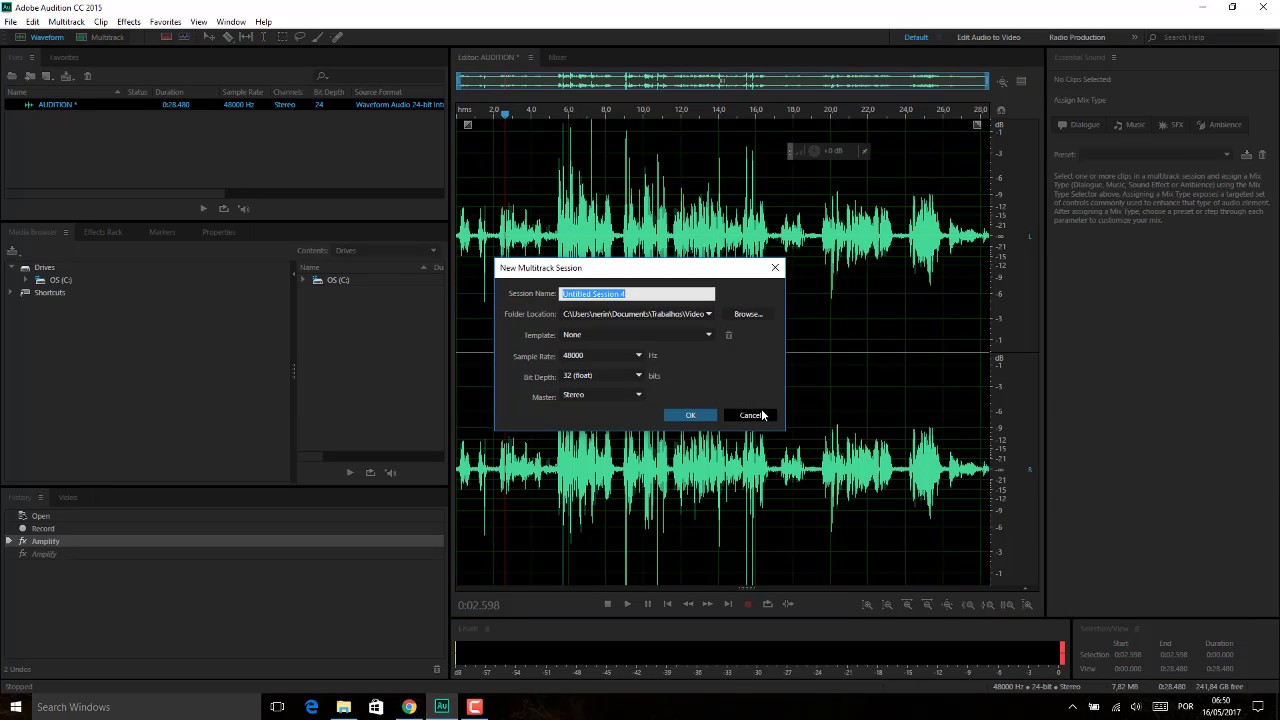
left_click(763, 415)
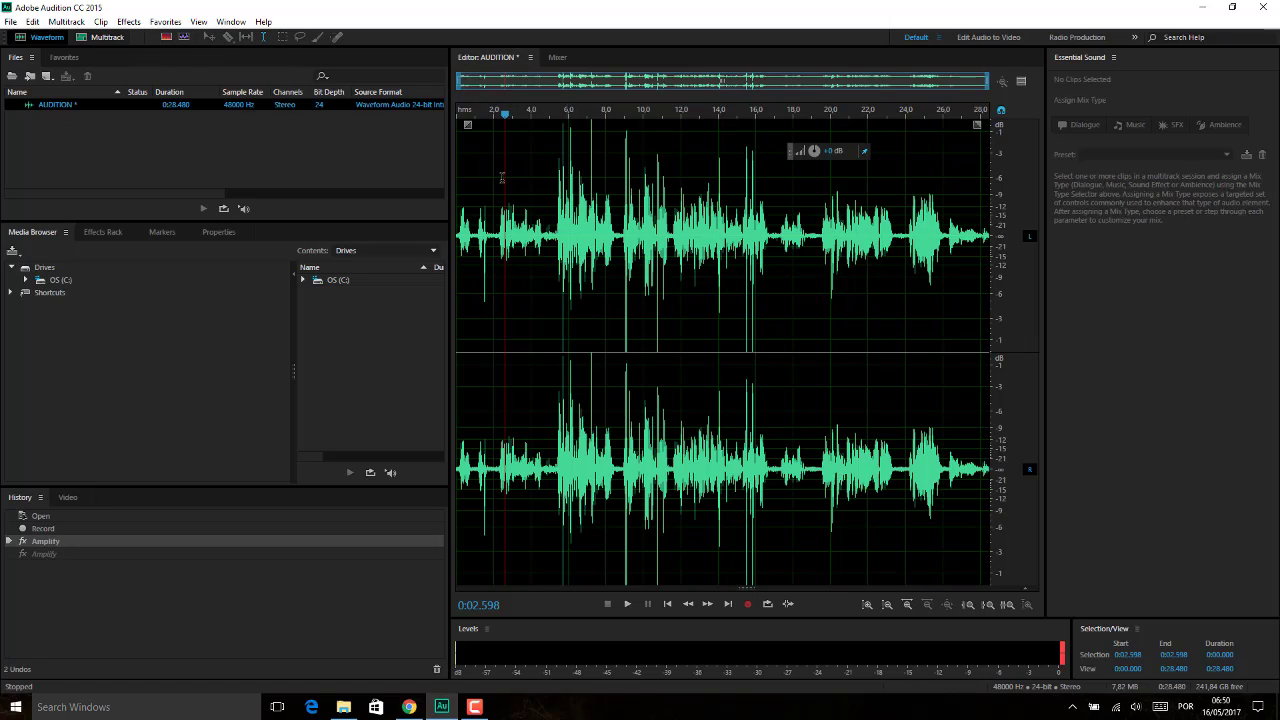
Show the spectral frequency display of the recording beneath its waveform.
left_click(166, 37)
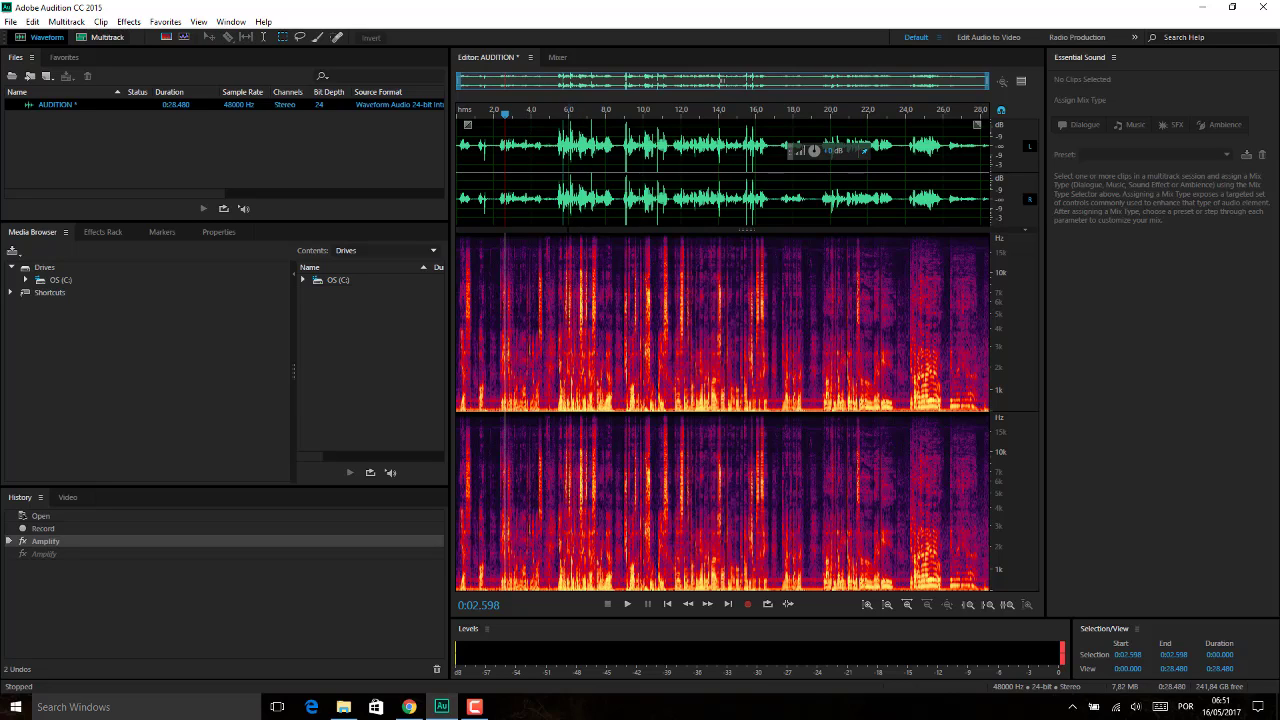
Play the recording from about 4.8 s, enlarge the spectral display by shrinking the waveform above it, and stop at about 17.1 s.
key("space")
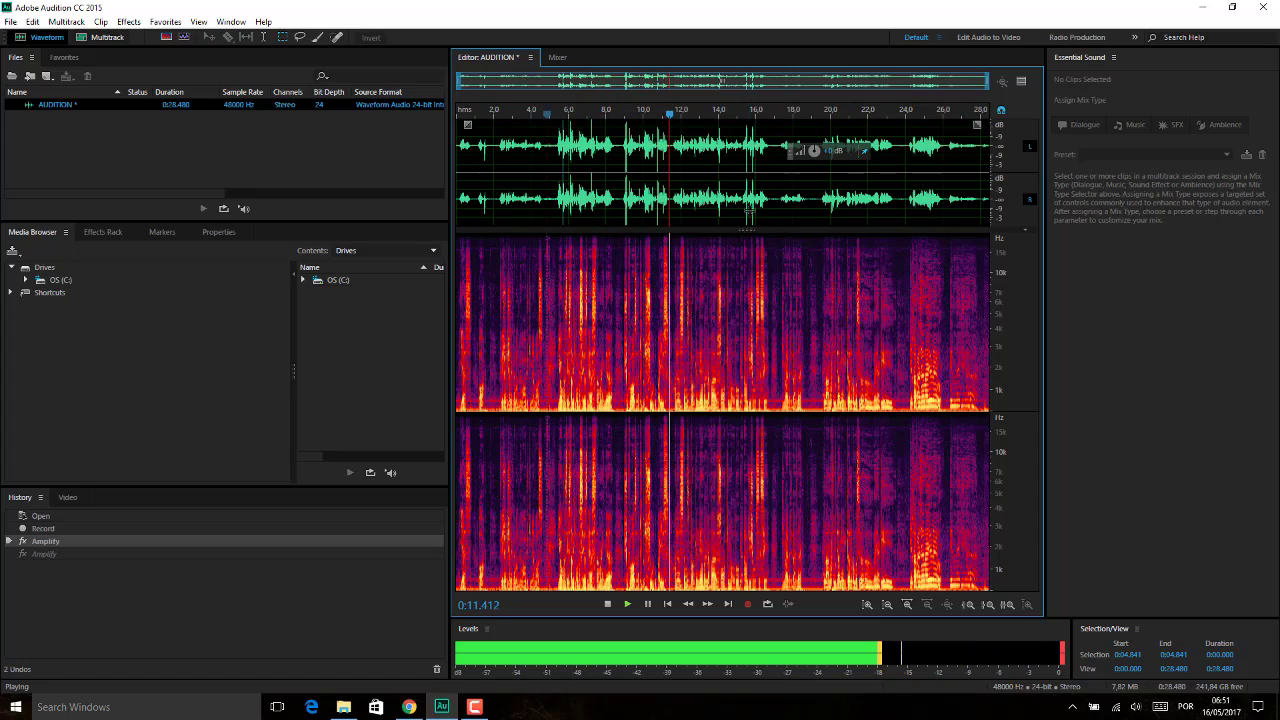
left_click_drag(746, 230, 751, 162)
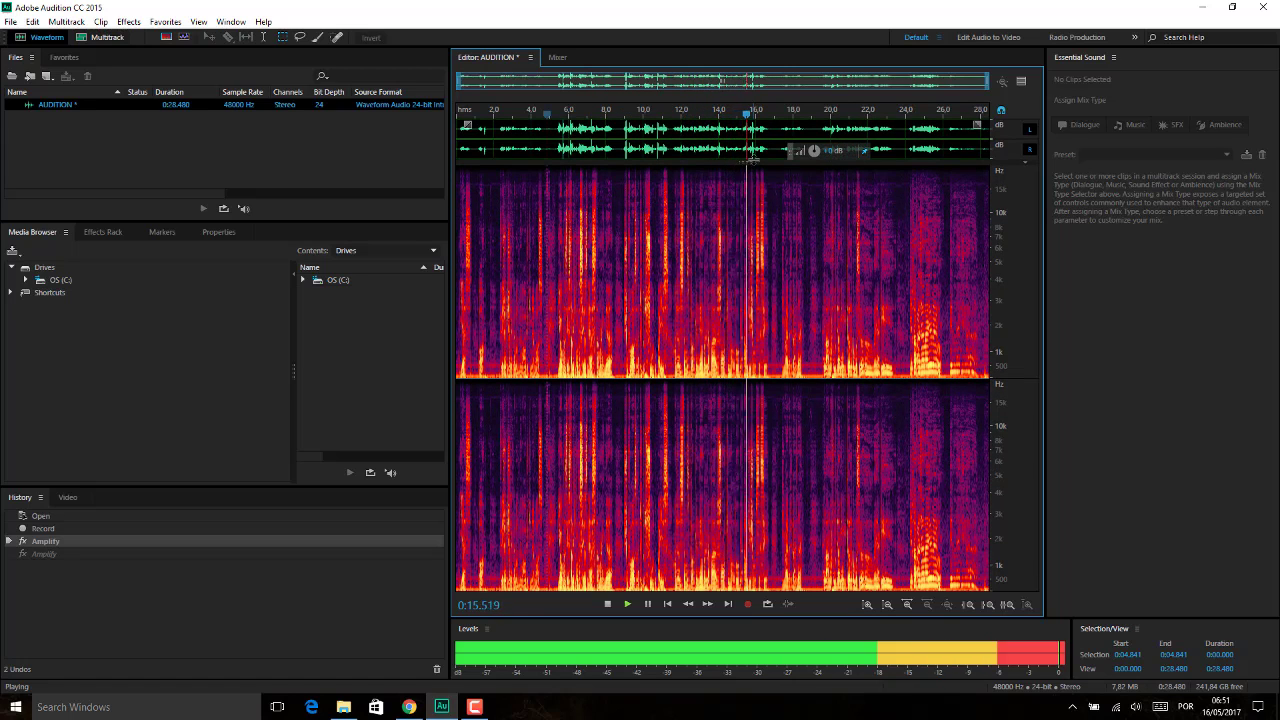
key("space")
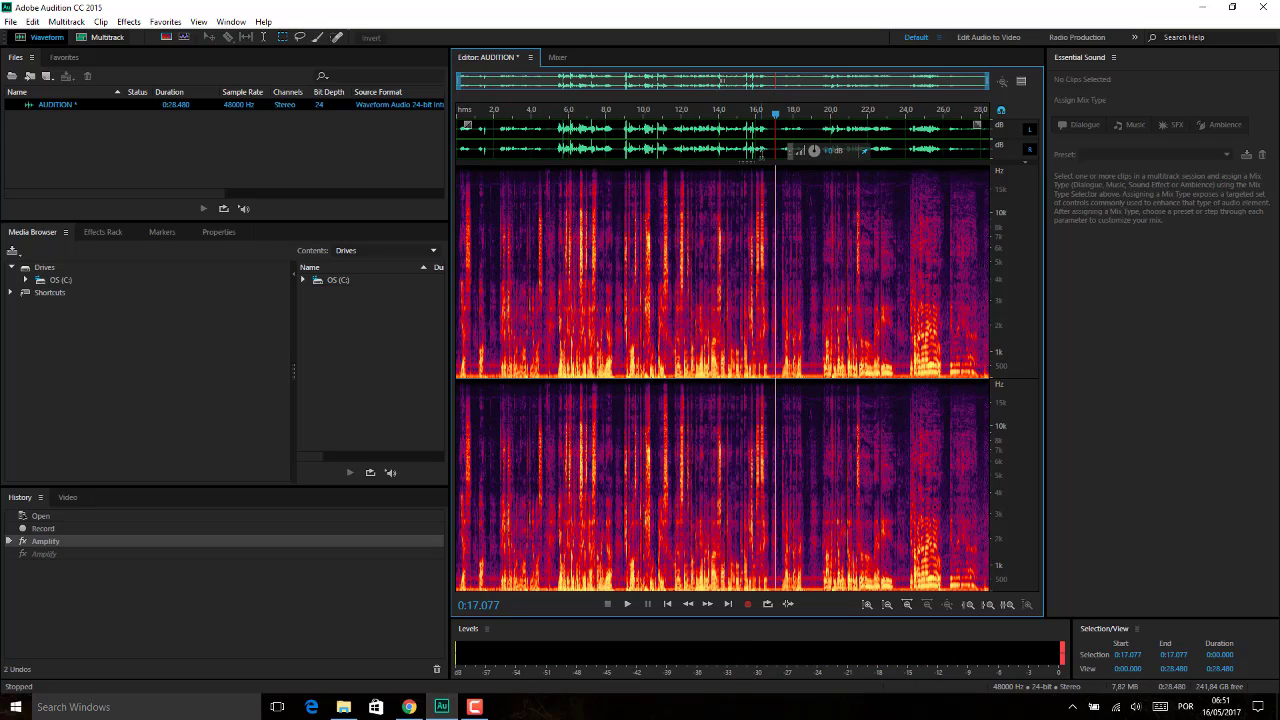
Examine the spectral display at different time scales, playing a close-up view from about 16.0 s and from about 16.8 s.
key("equal")
key("equal")
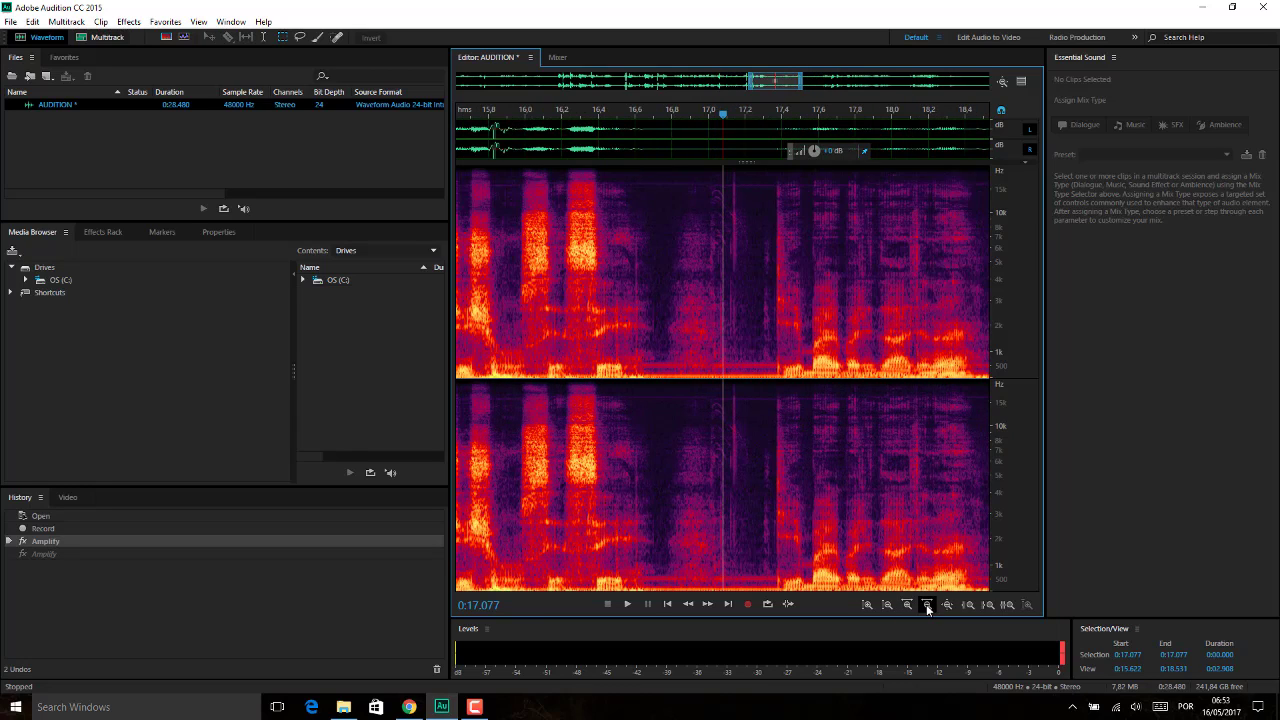
left_click(927, 604)
left_click(927, 604)
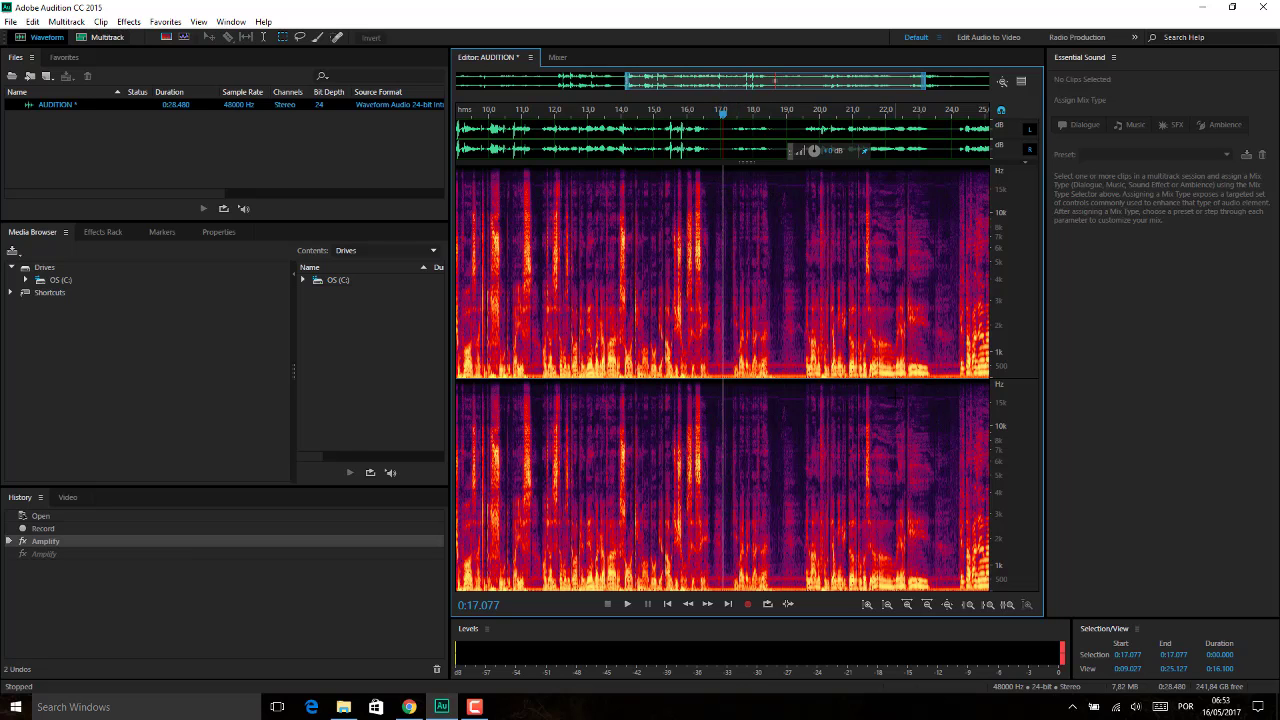
left_click(926, 605)
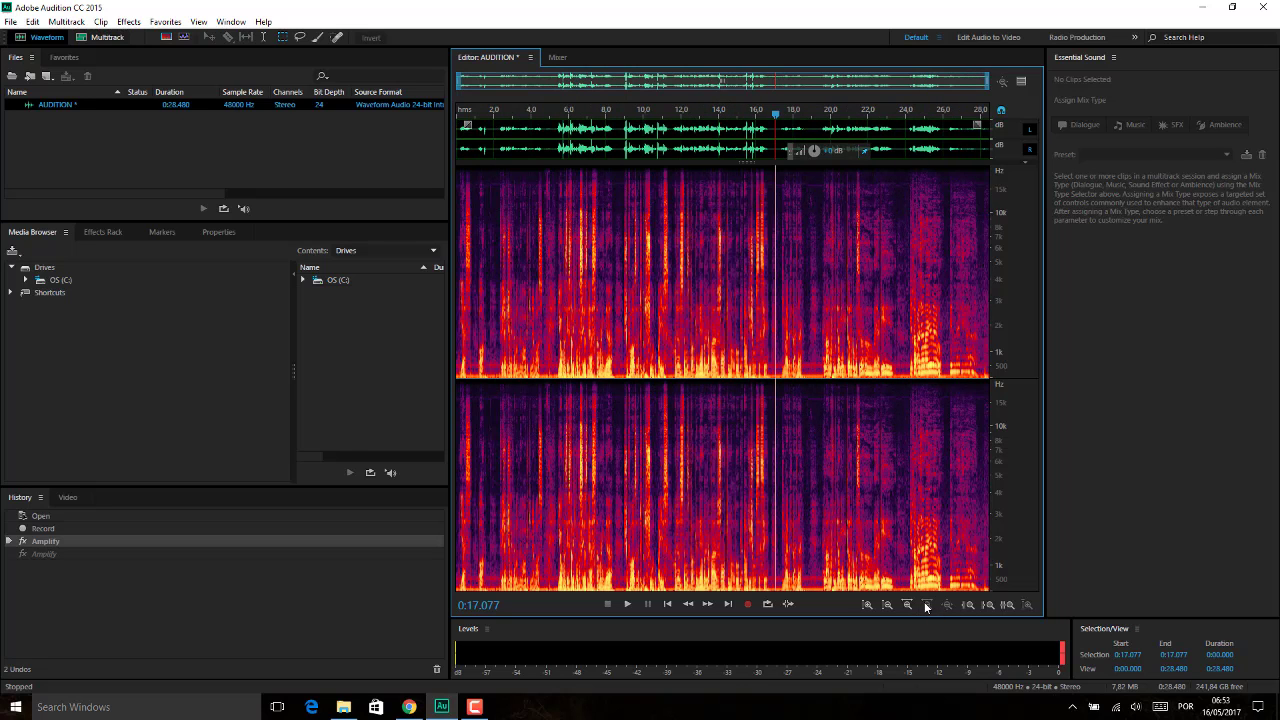
left_click(907, 604)
left_click(907, 604)
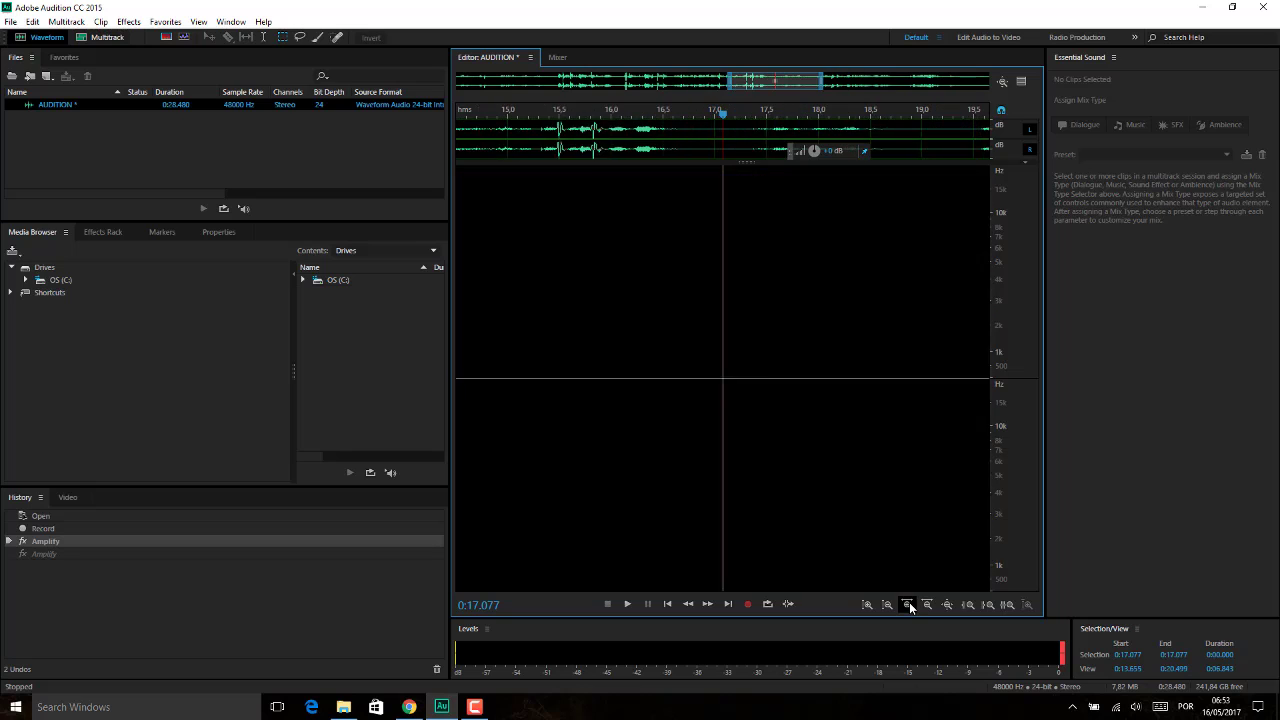
left_click_drag(722, 114, 518, 128)
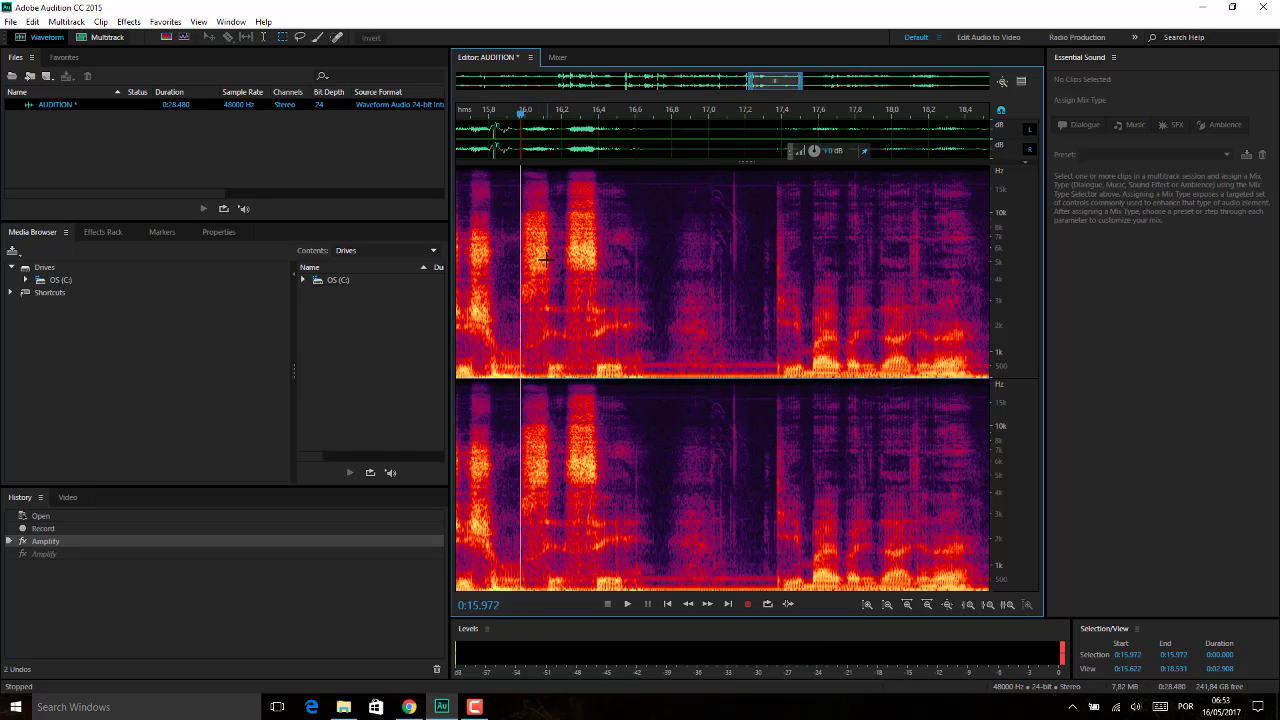
key("space")
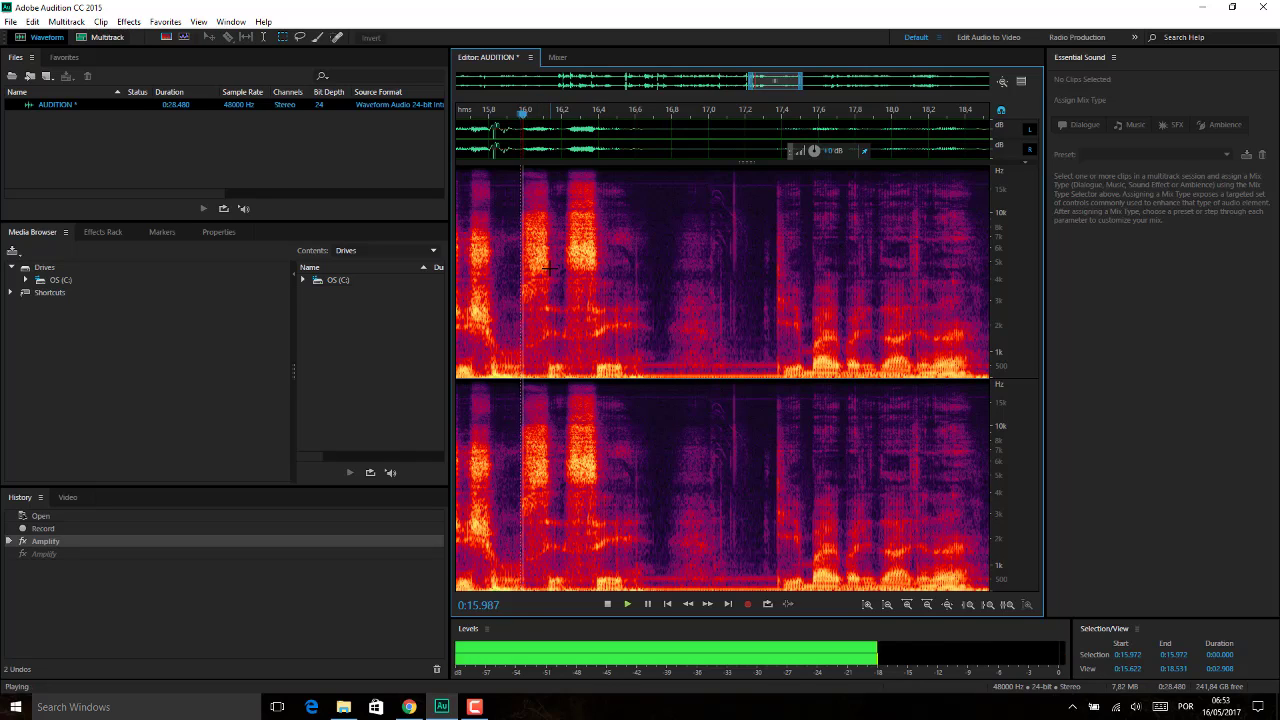
key("space")
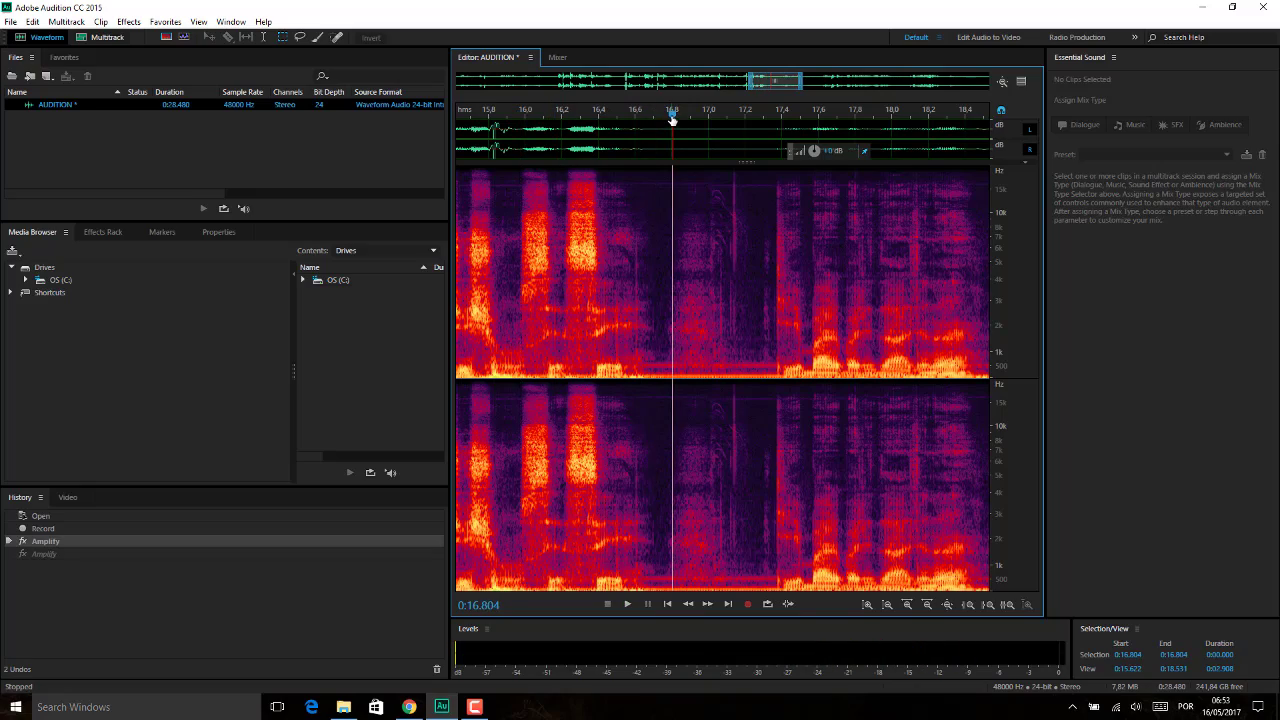
key("space")
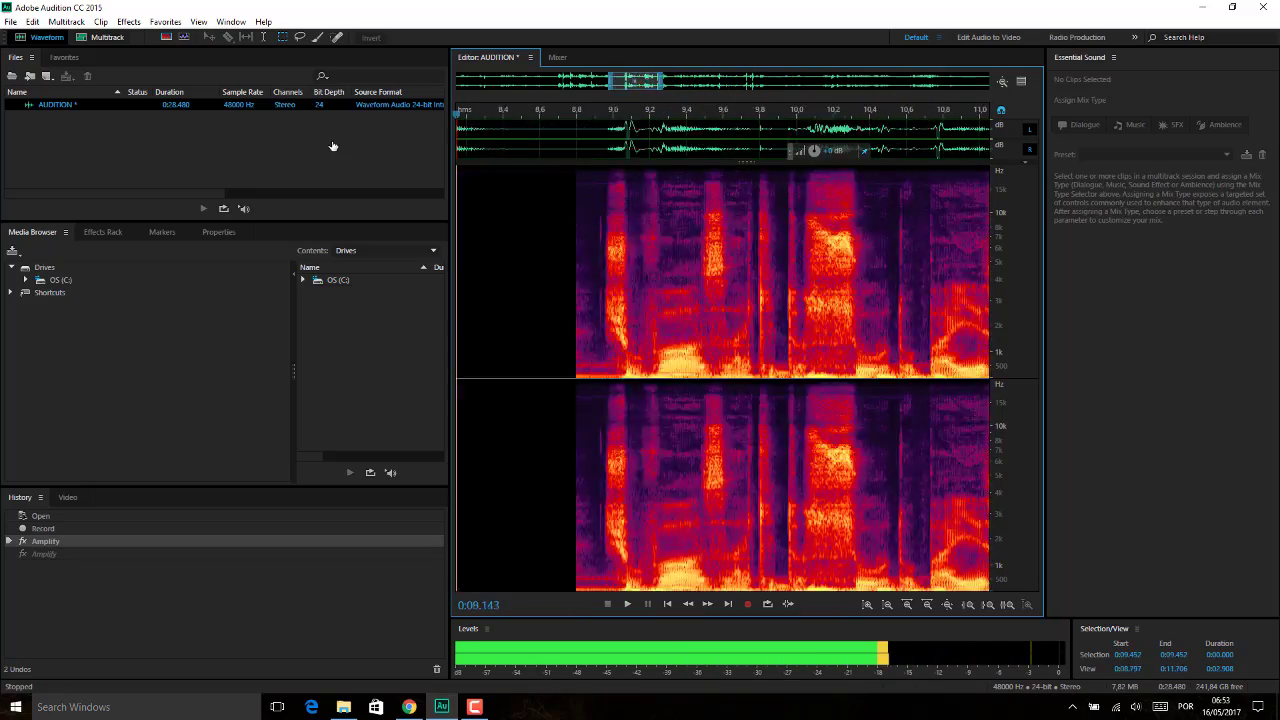
Play the recording from its beginning, stop at about 1.9 s and resume from there.
key("Home")
key("space")
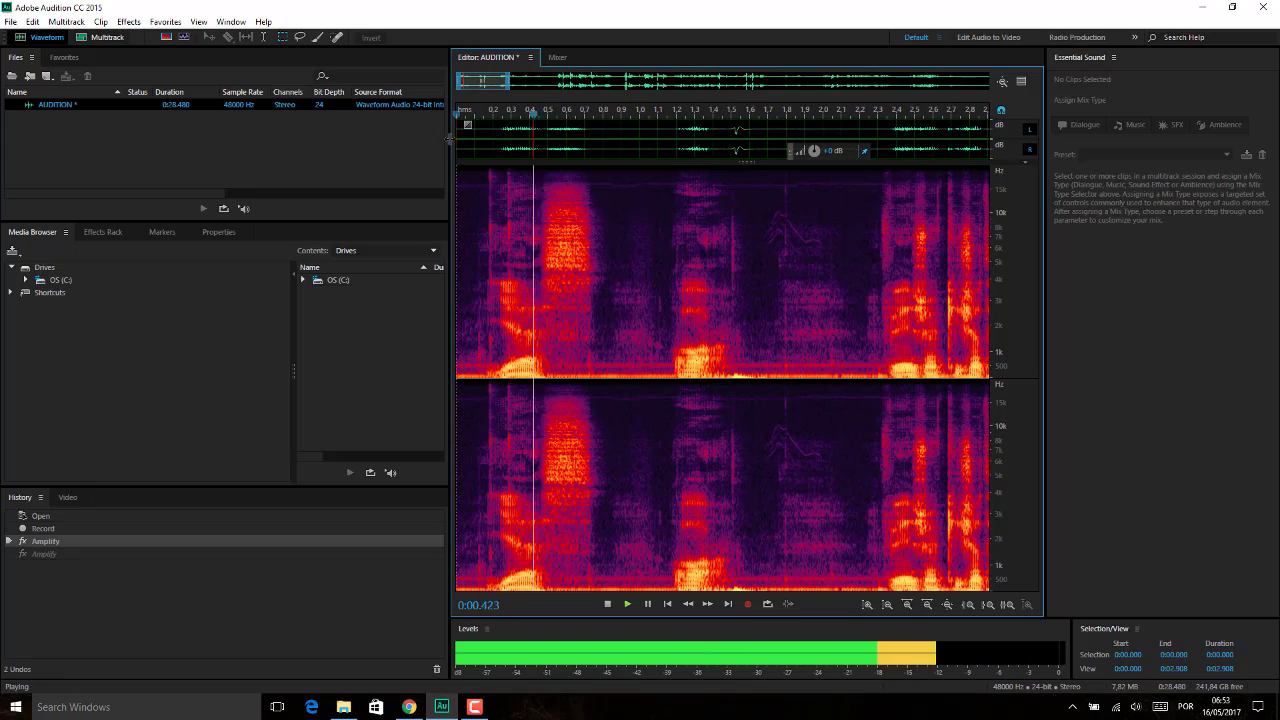
key("space")
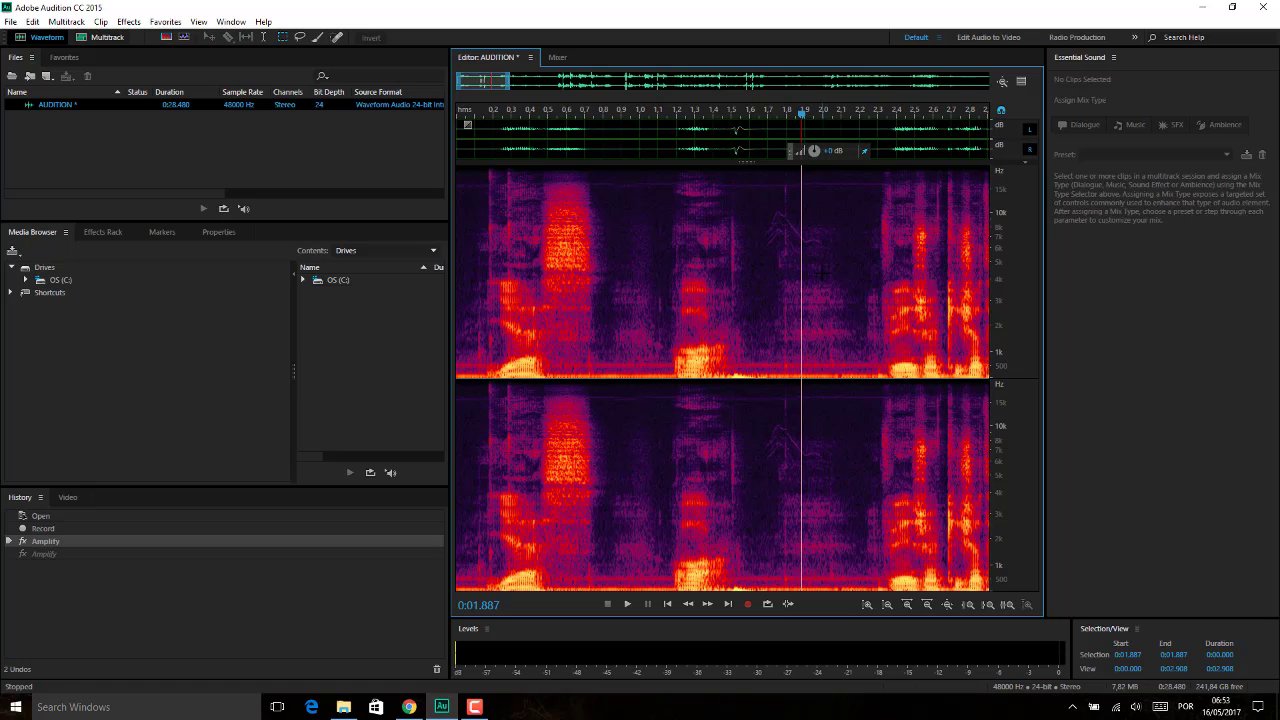
key("space")
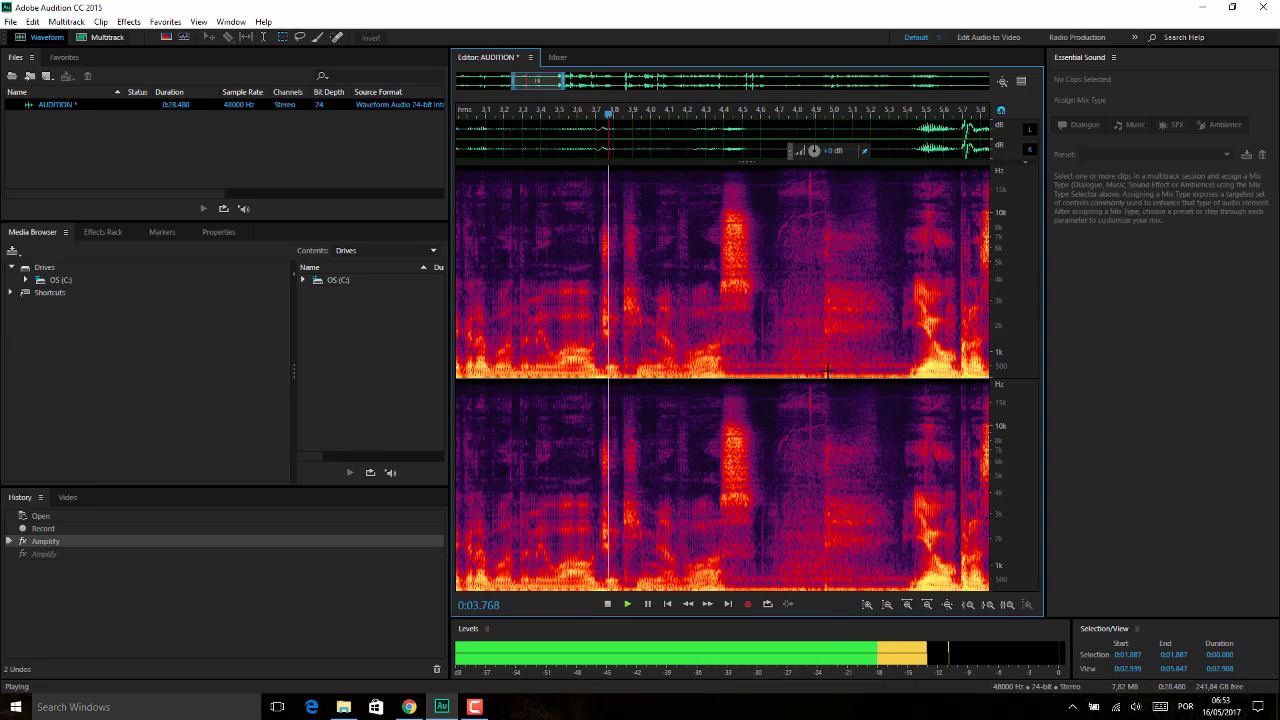
Widen the visible time range to about 9 s of audio while playback continues.
left_click(927, 605)
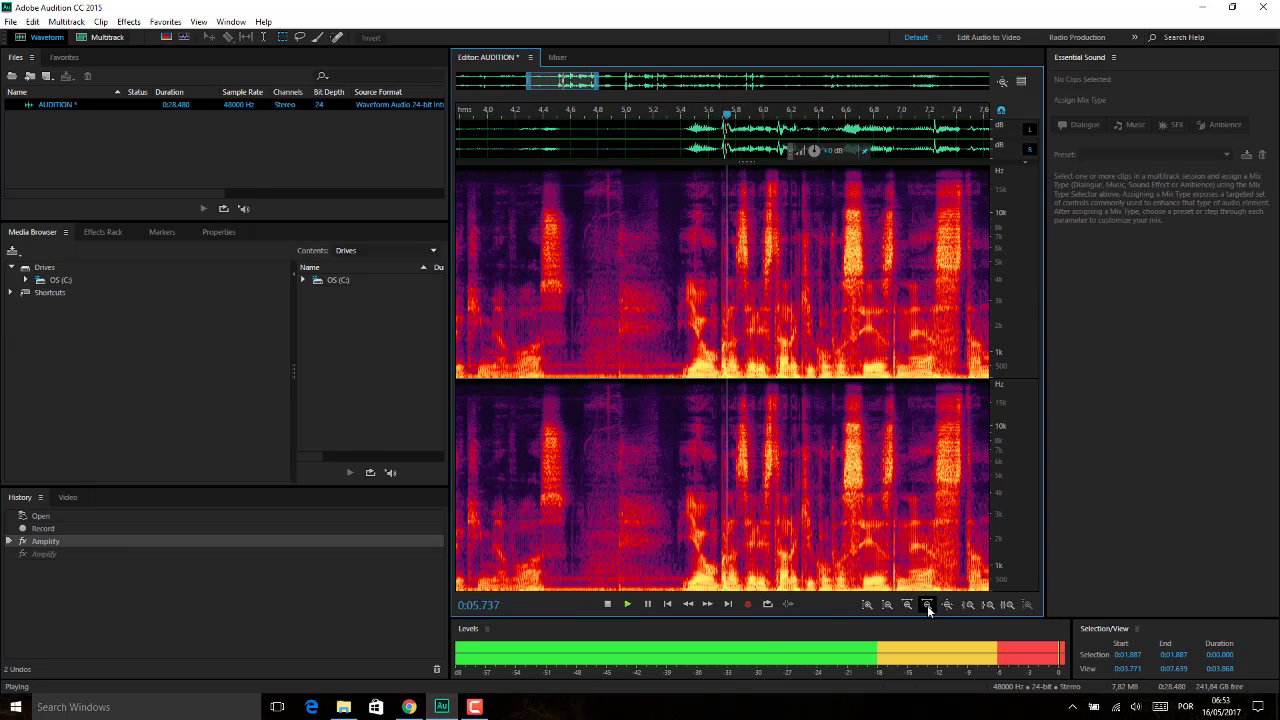
left_click(927, 605)
left_click(927, 605)
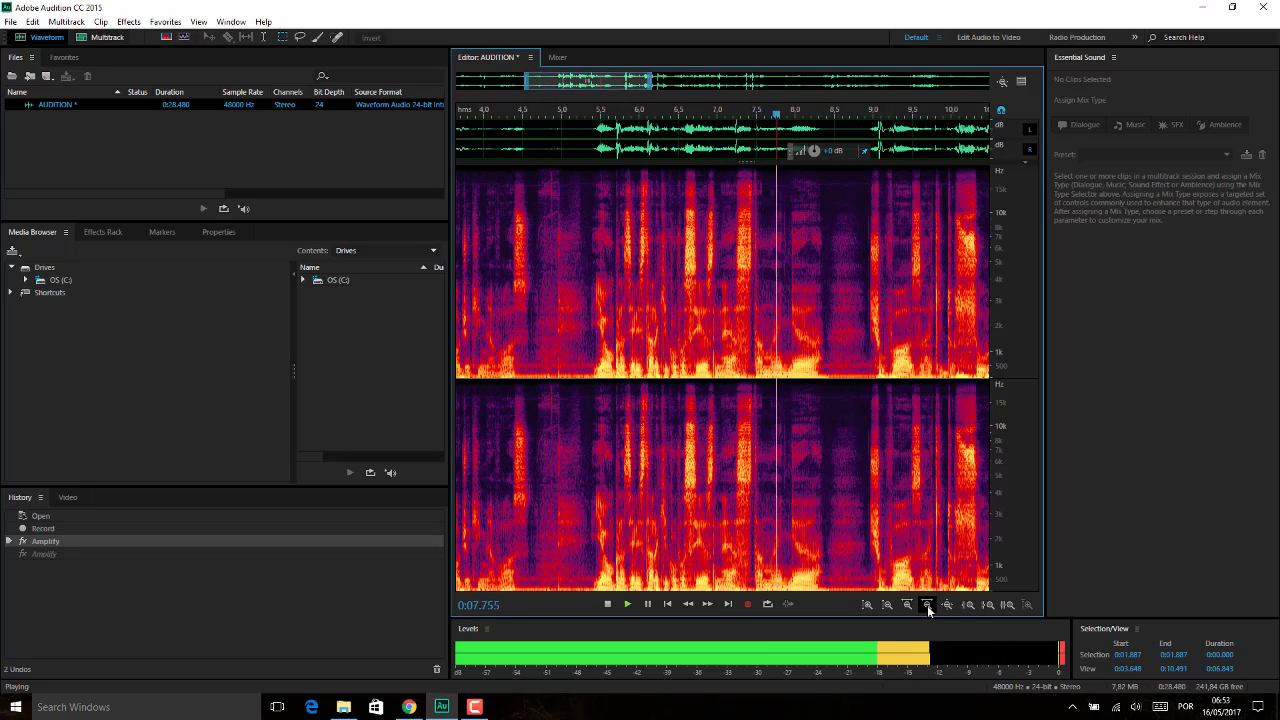
left_click(927, 605)
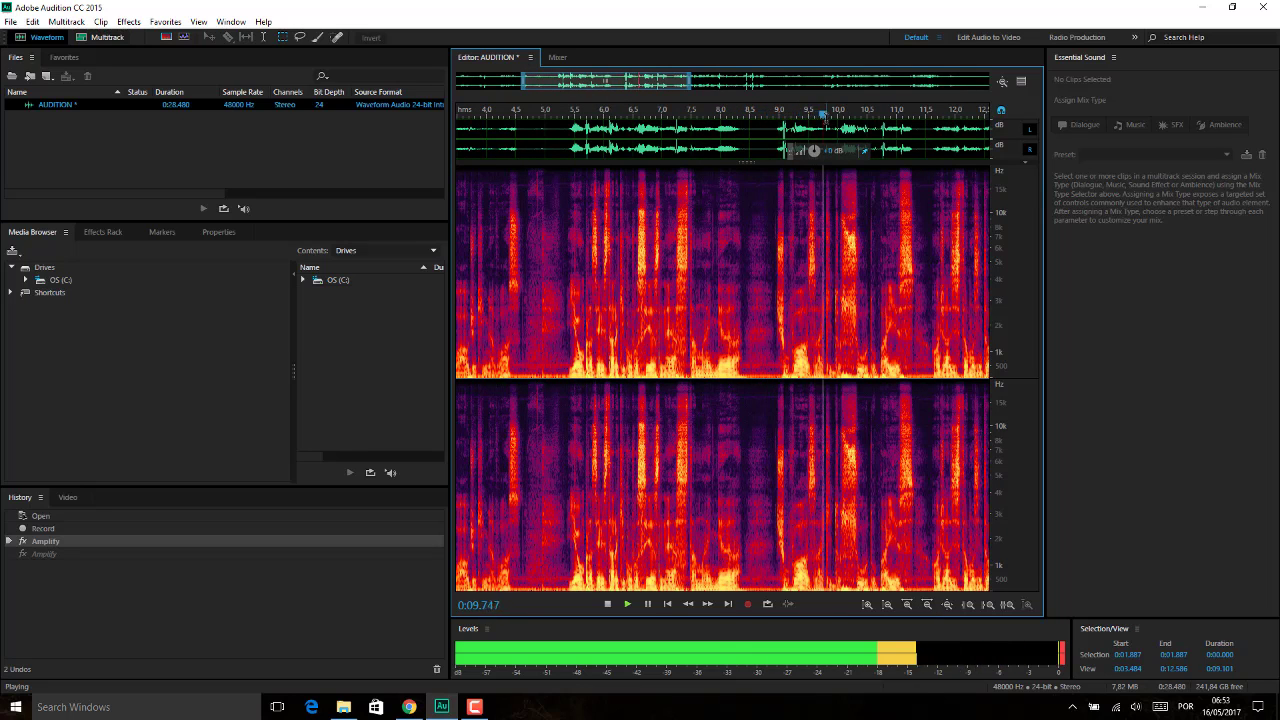
Select the audio from 10.652 to 11.000 s in the spectral display and replay the passage before it from around 8.6 s.
left_click_drag(876, 380, 896, 380)
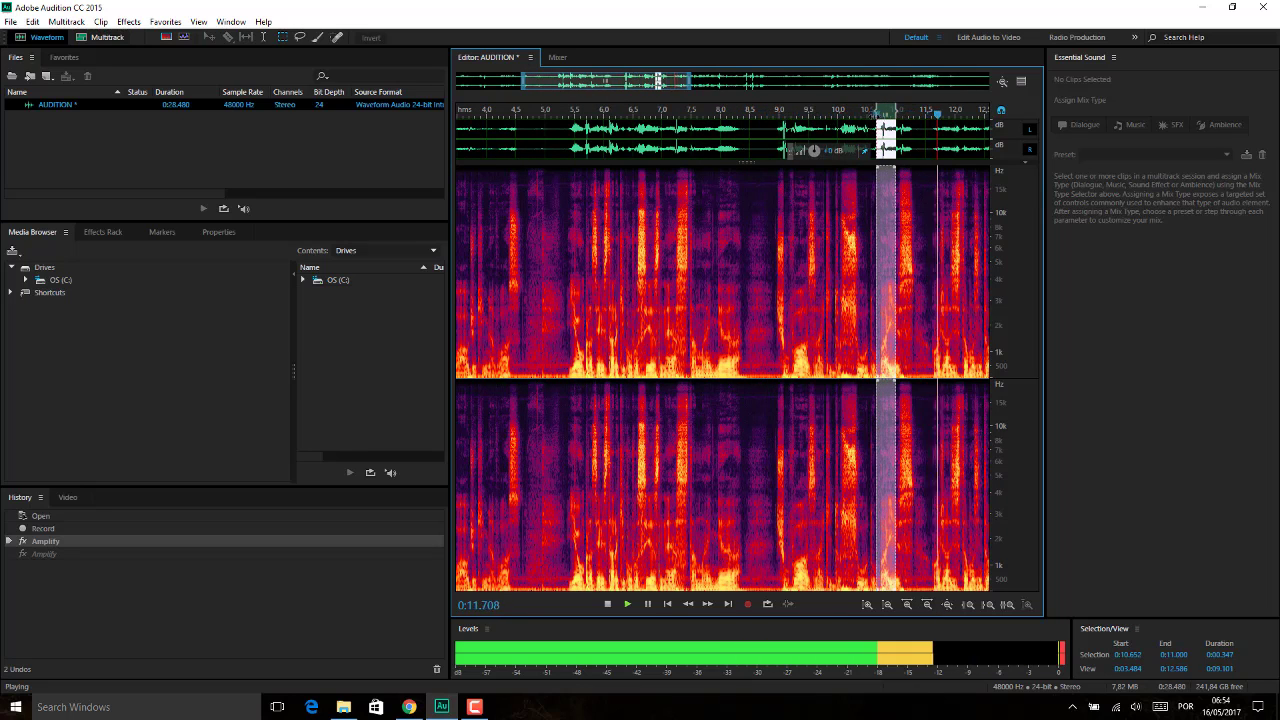
key("space")
left_click(786, 128)
key("space")
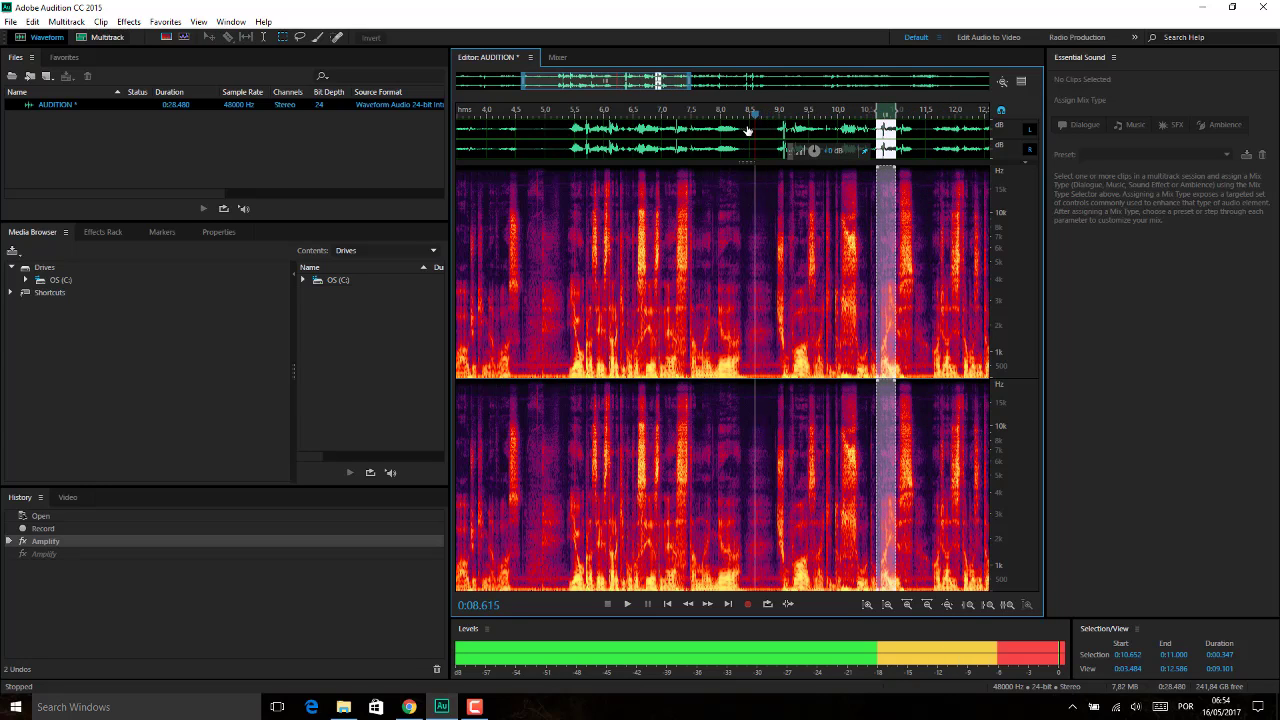
left_click(740, 128)
key("space")
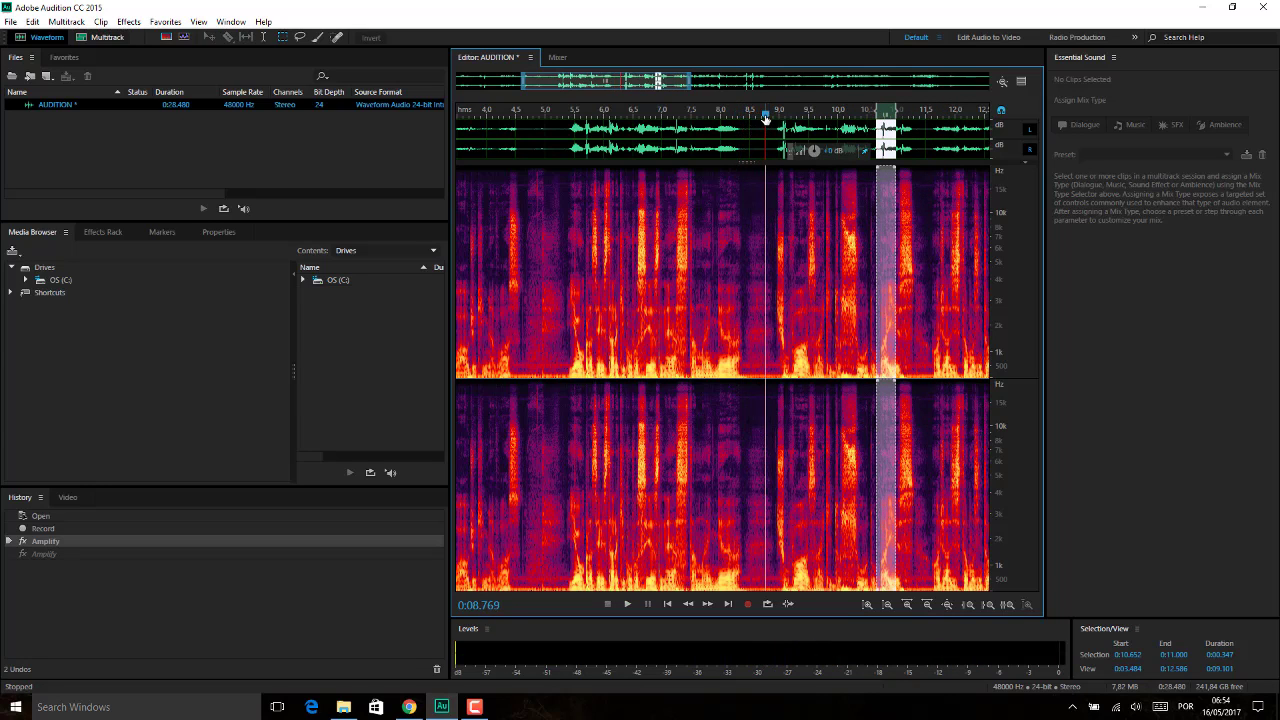
Clear the selection and play from about 7.7 s into the quiet gap, stopping at about 8.8 s.
left_click_drag(765, 118, 699, 118)
left_click(743, 240)
key("space")
key("space")
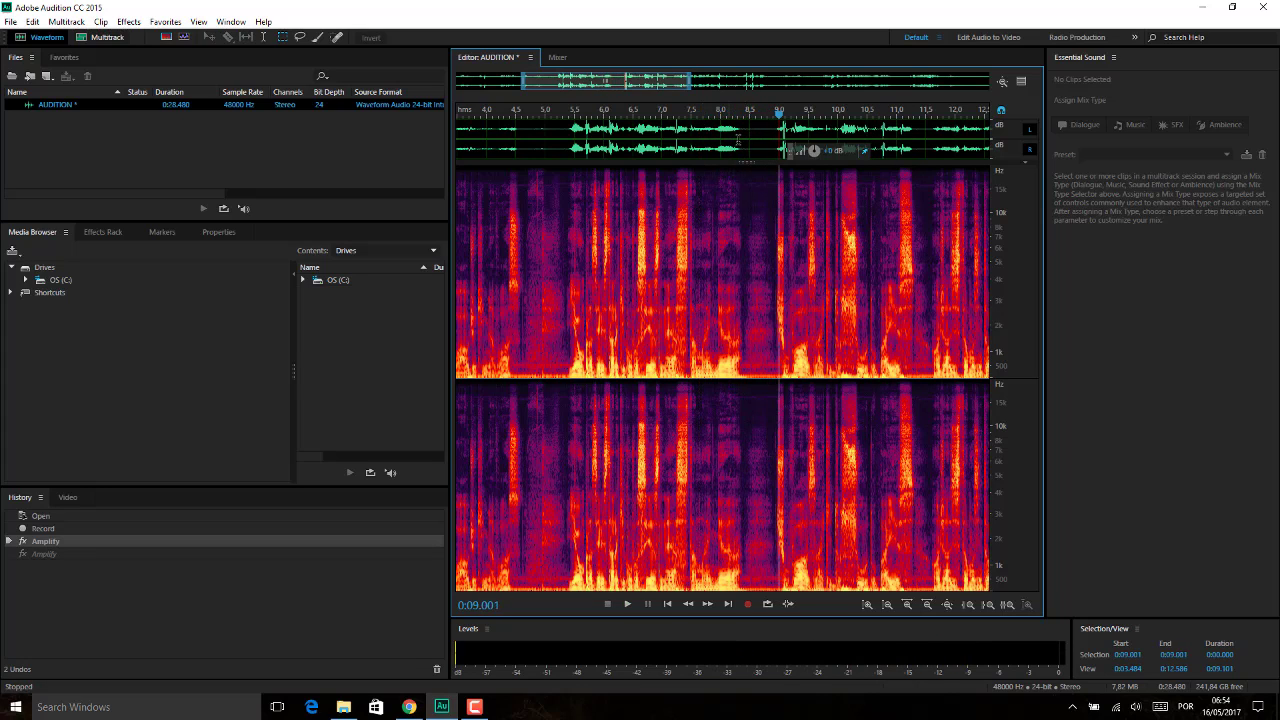
left_click_drag(786, 114, 702, 117)
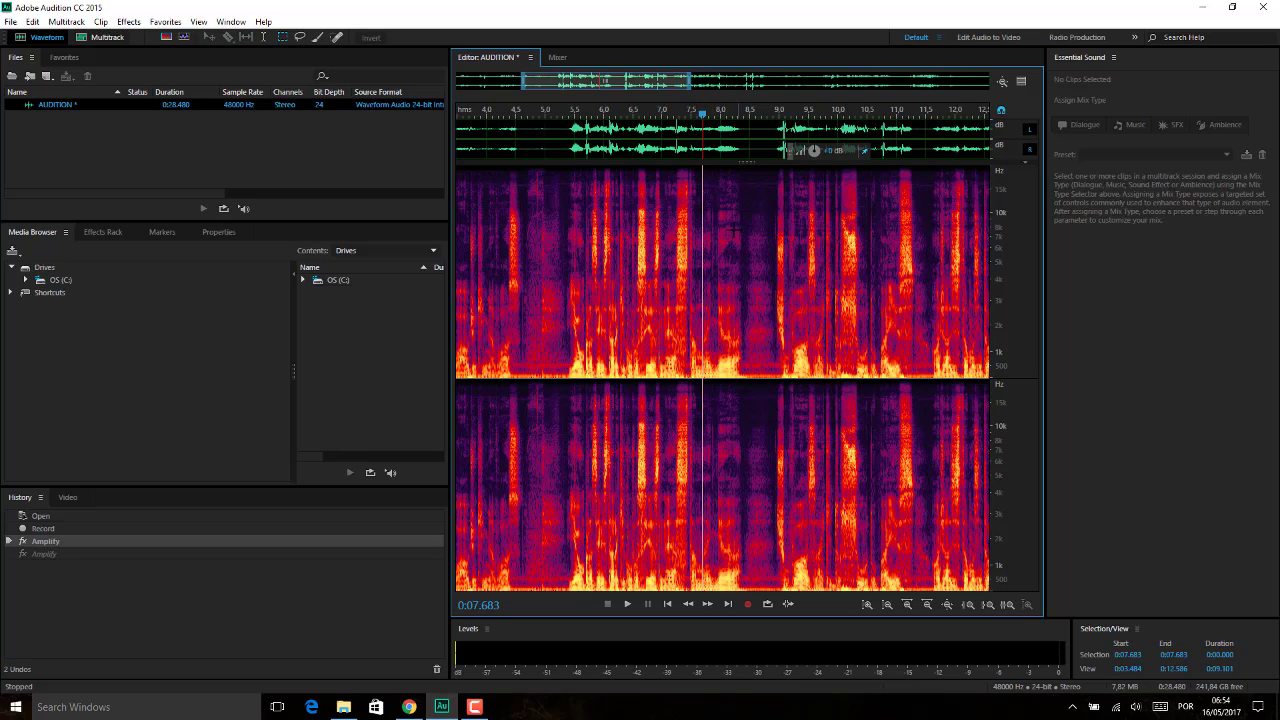
key("space")
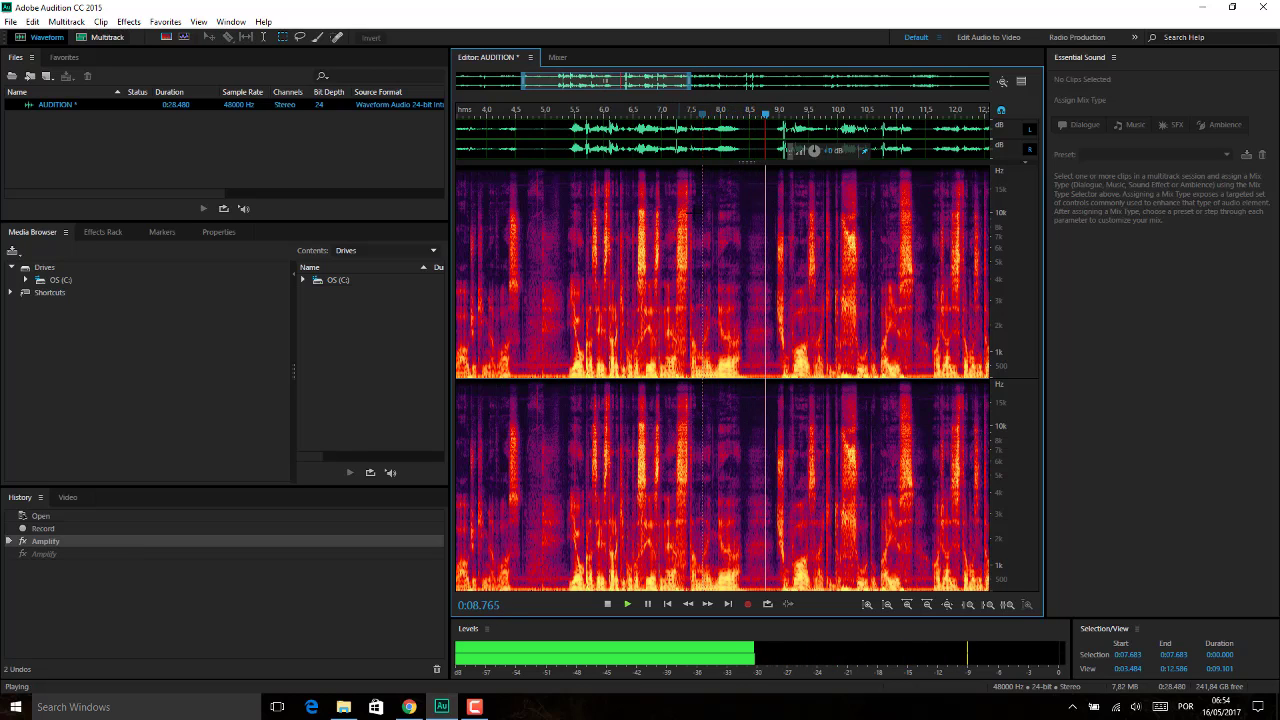
key("space")
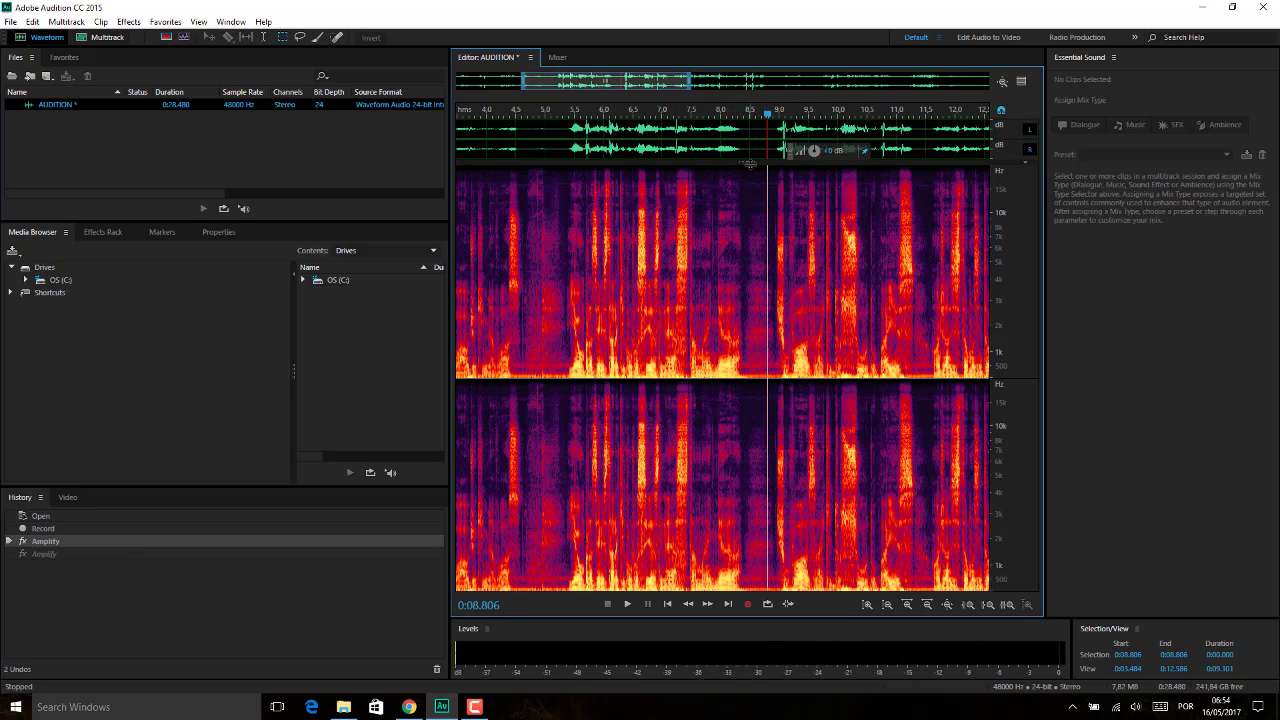
Enlarge the waveform above the spectral display and lower the volume of the quiet gap from 8.500 to 8.889 s.
left_click_drag(749, 163, 748, 408)
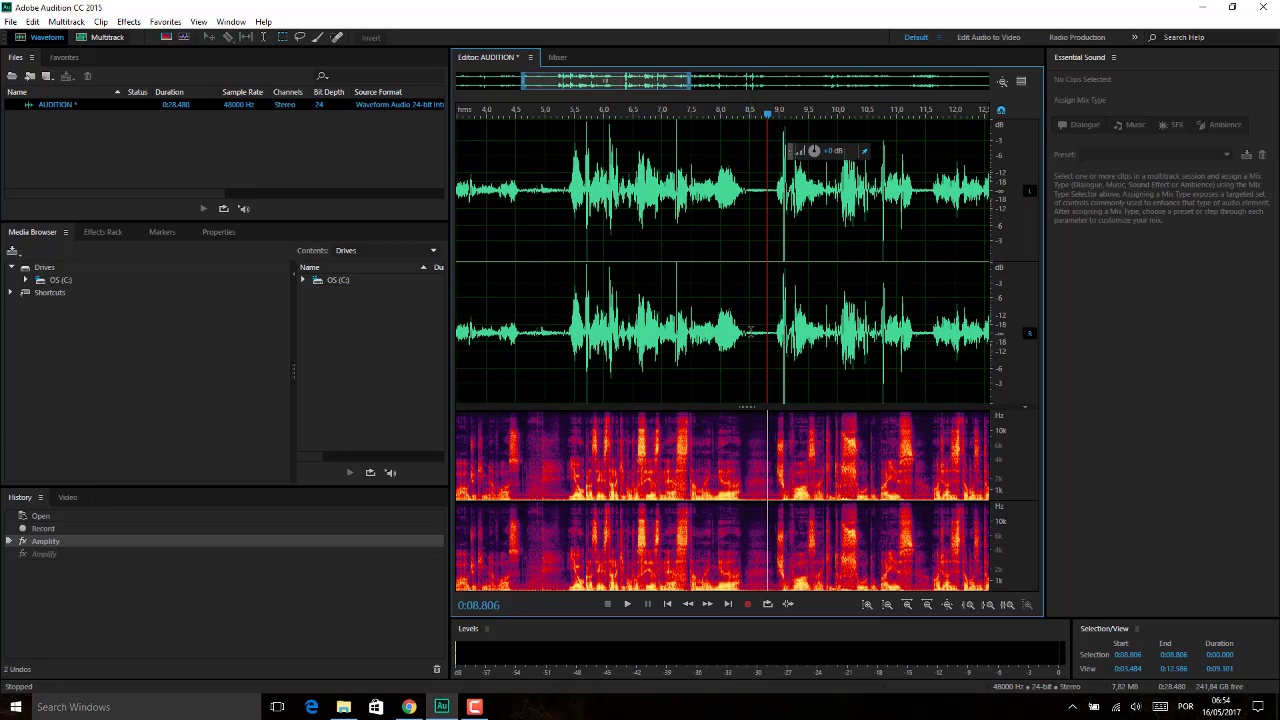
left_click_drag(749, 331, 772, 331)
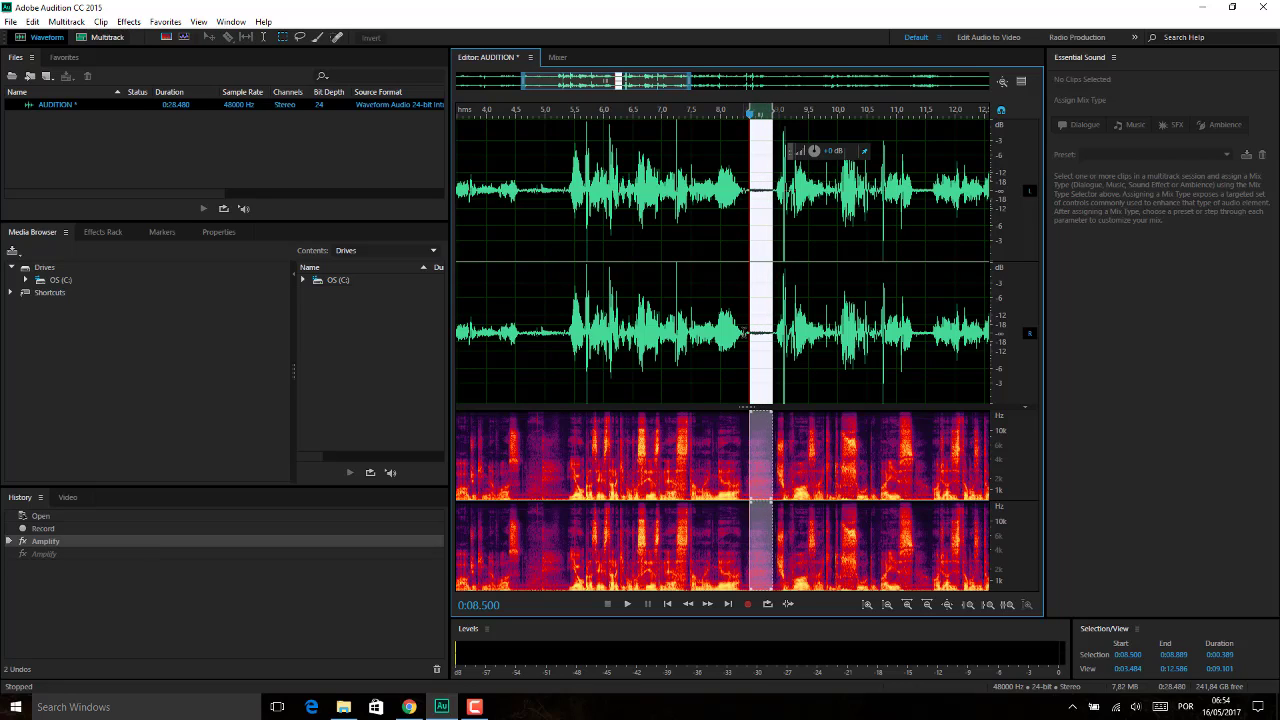
left_click_drag(814, 150, 811, 151)
Play from 8.000 s to check the quieted gap, and from about 4.3 s to hear the pause ending near 5.4 s.
left_click(723, 355)
key("space")
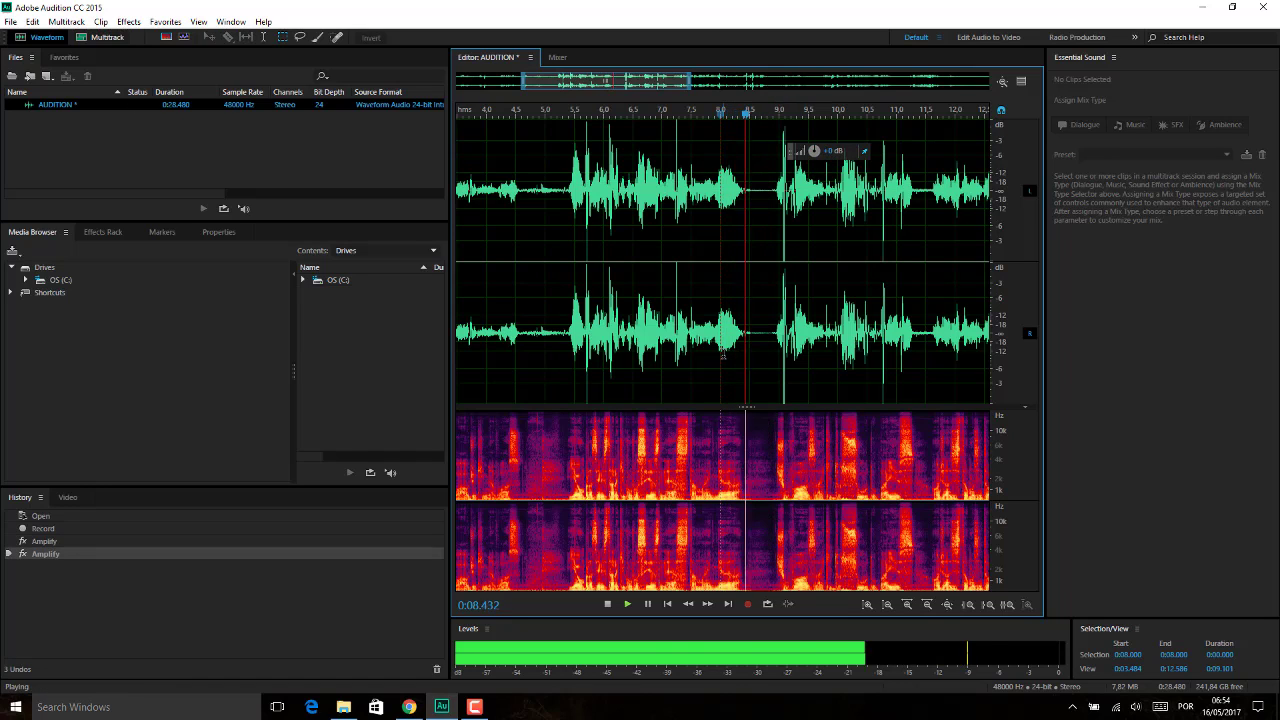
key("space")
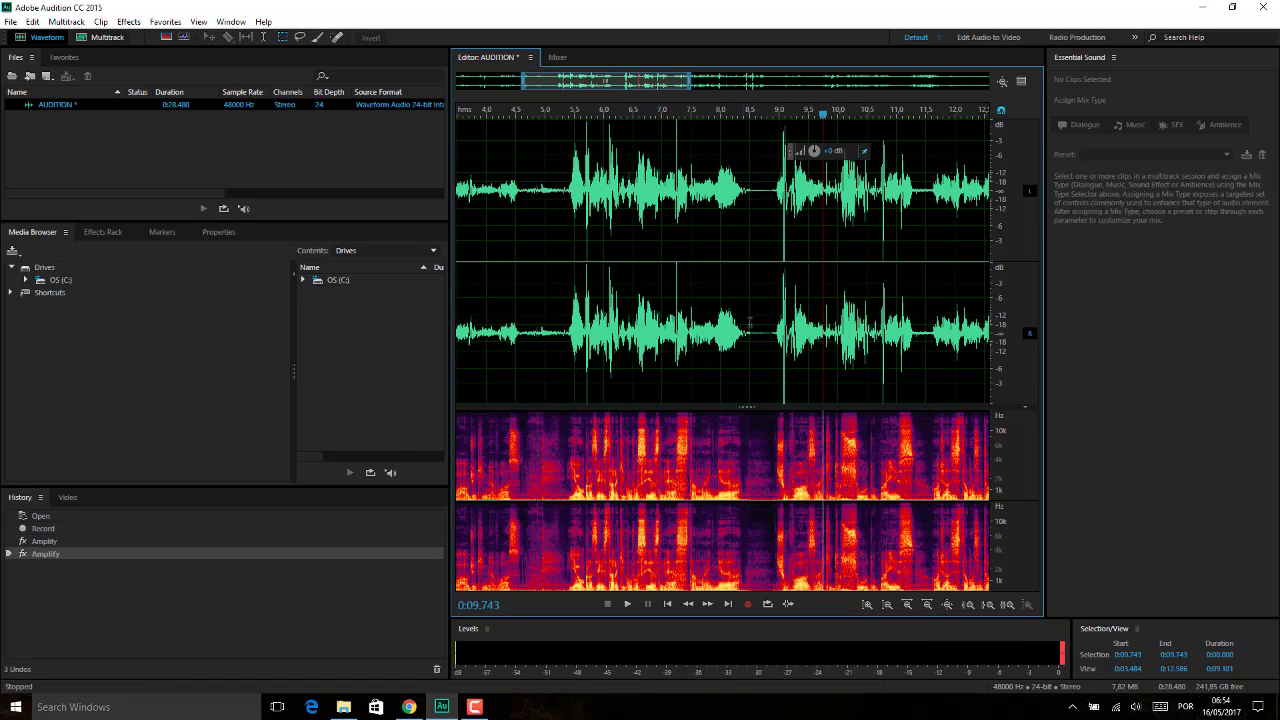
left_click(503, 291)
key("space")
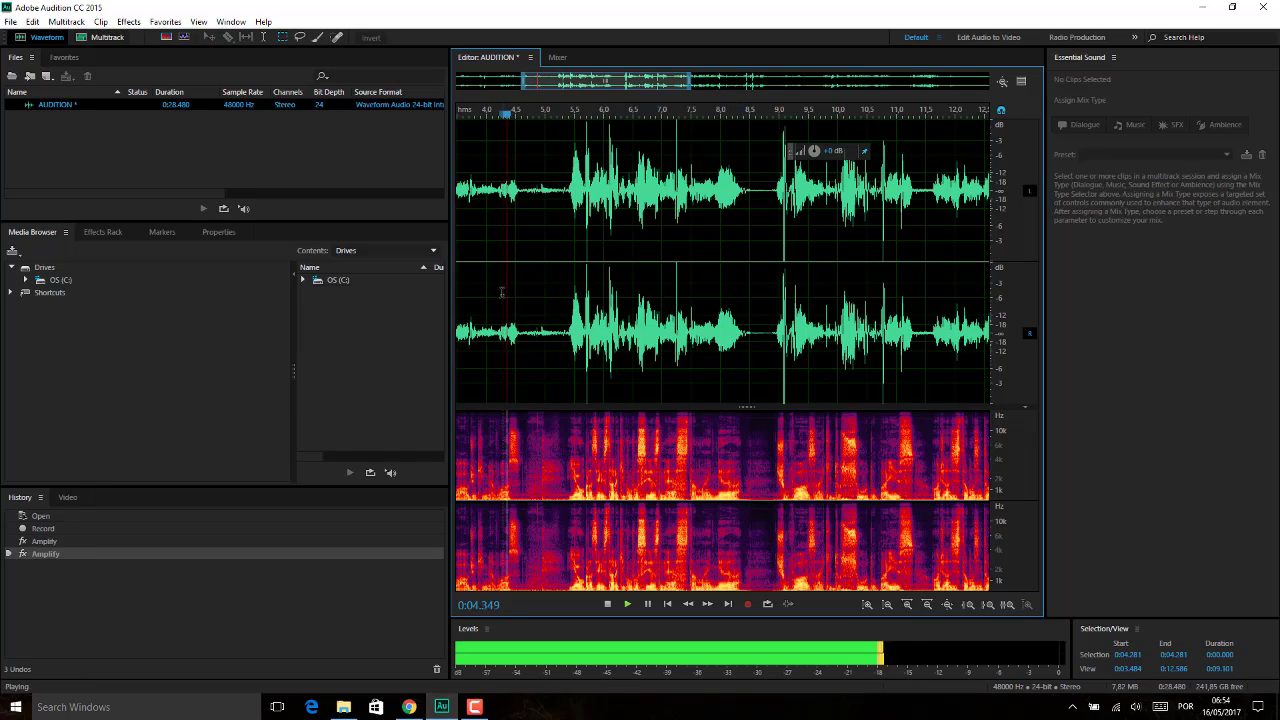
key("space")
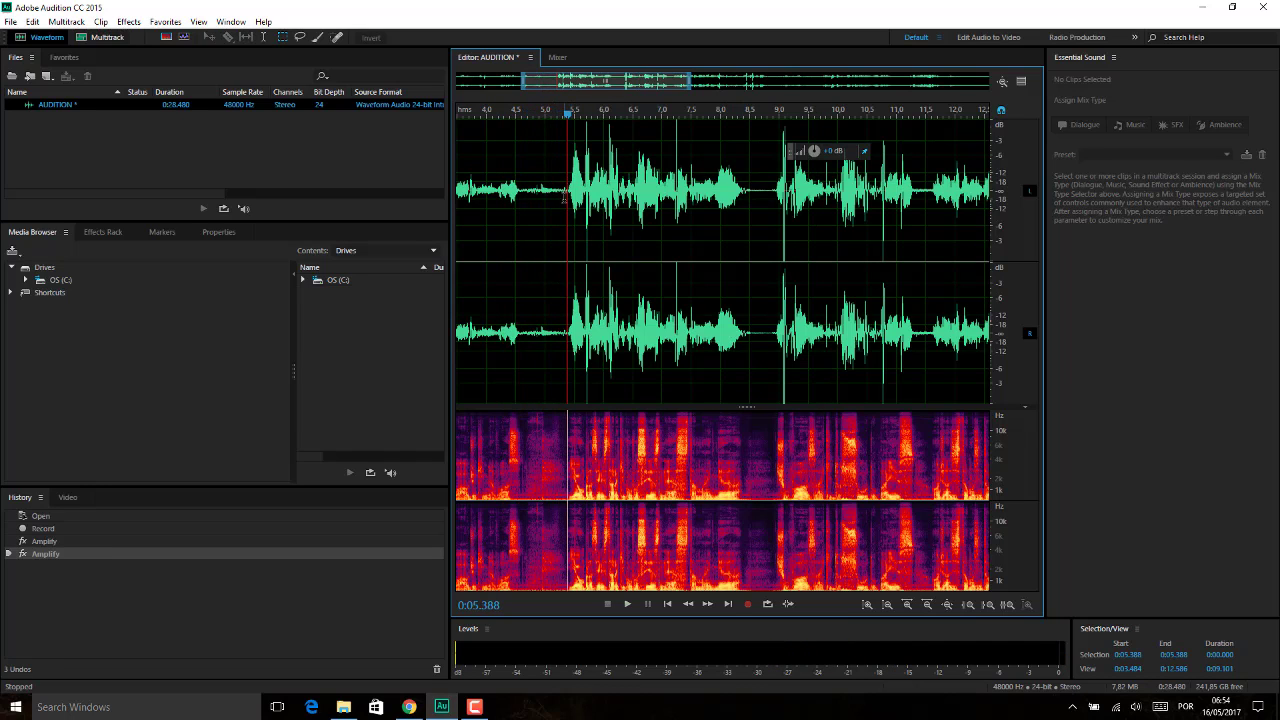
Lower the volume of the pause from 4.633 to 5.327 s and clear the selection with the playhead at 6.000 s.
left_click_drag(564, 200, 524, 195)
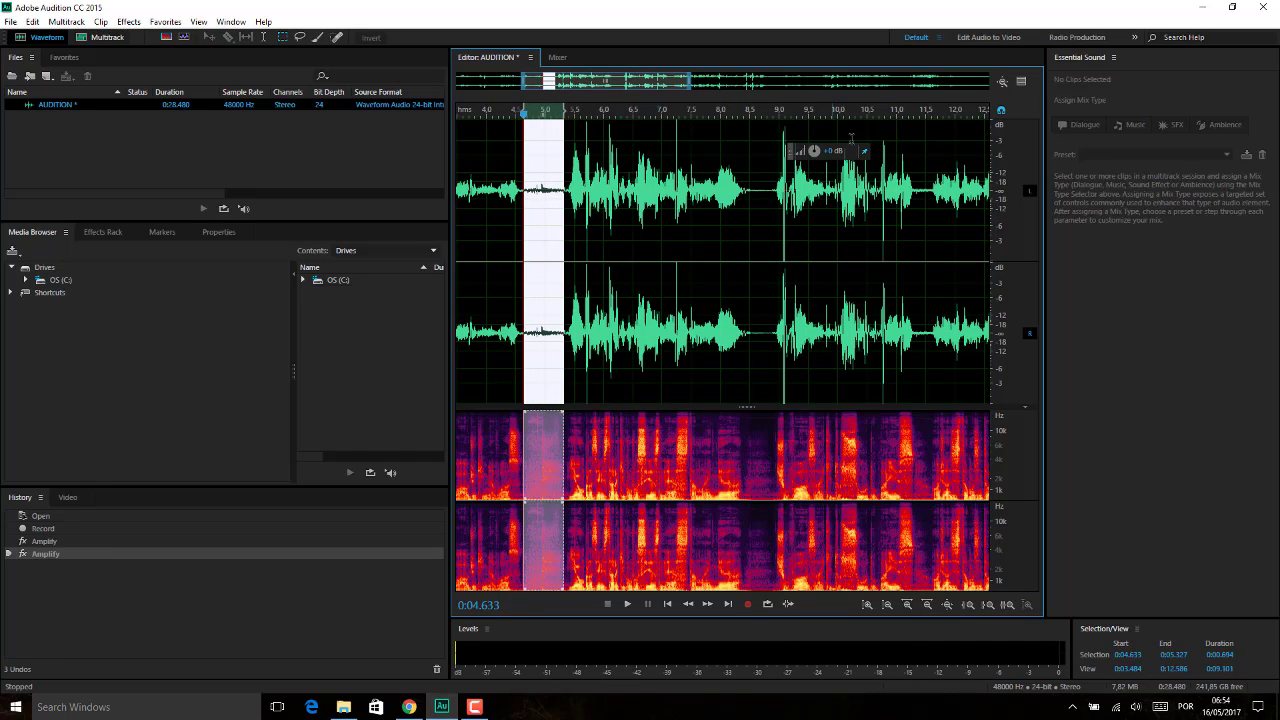
left_click_drag(814, 150, 795, 151)
left_click(604, 485)
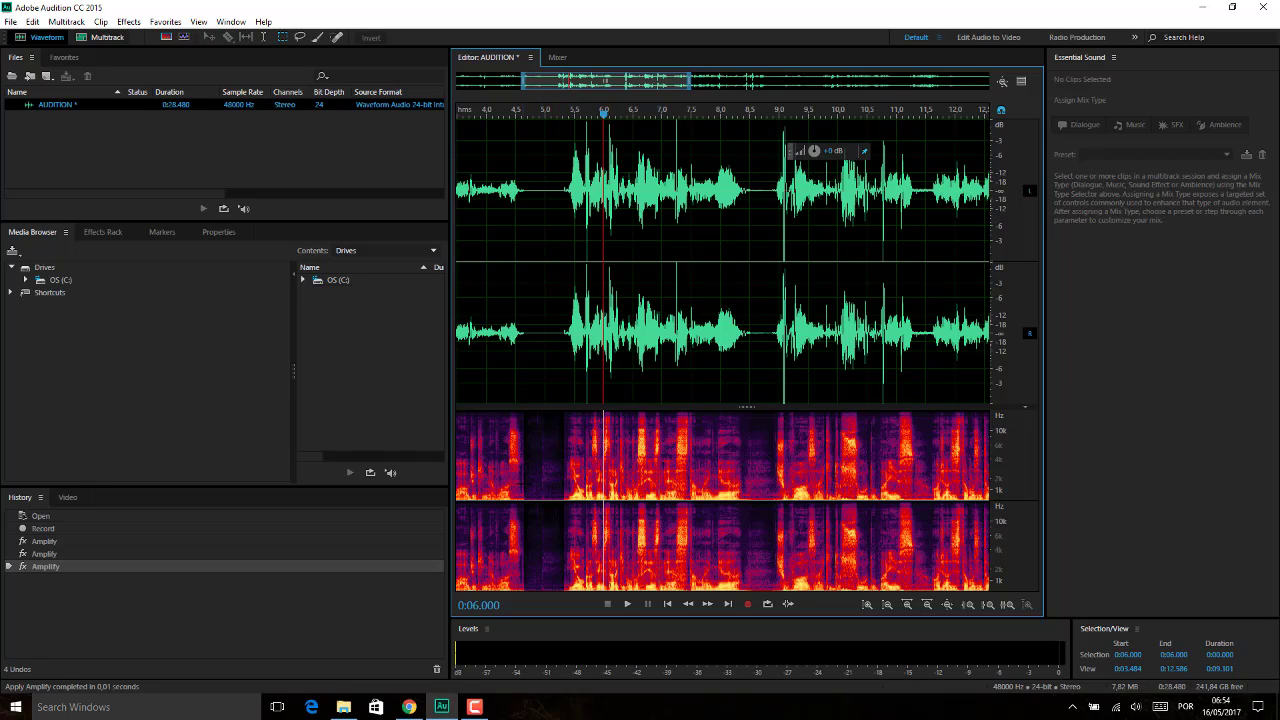
Play the recording from about 3.7 s to check the two quieted pauses.
key("space")
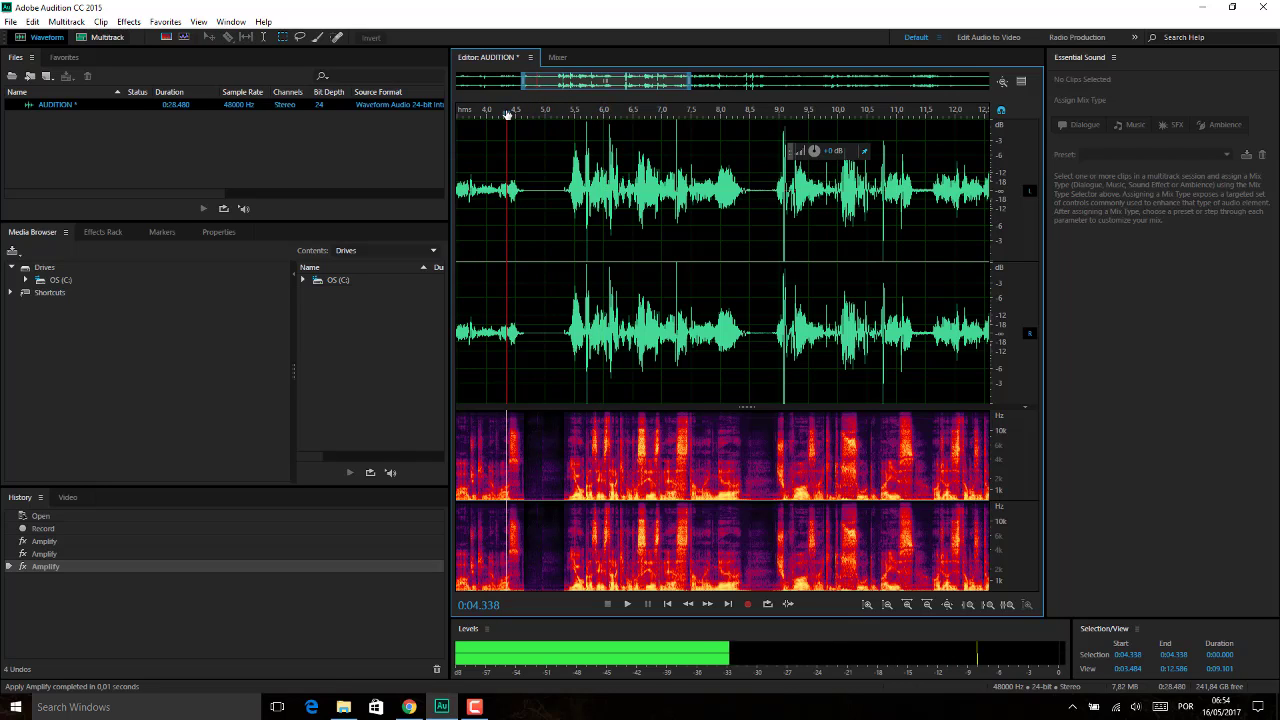
left_click(506, 111)
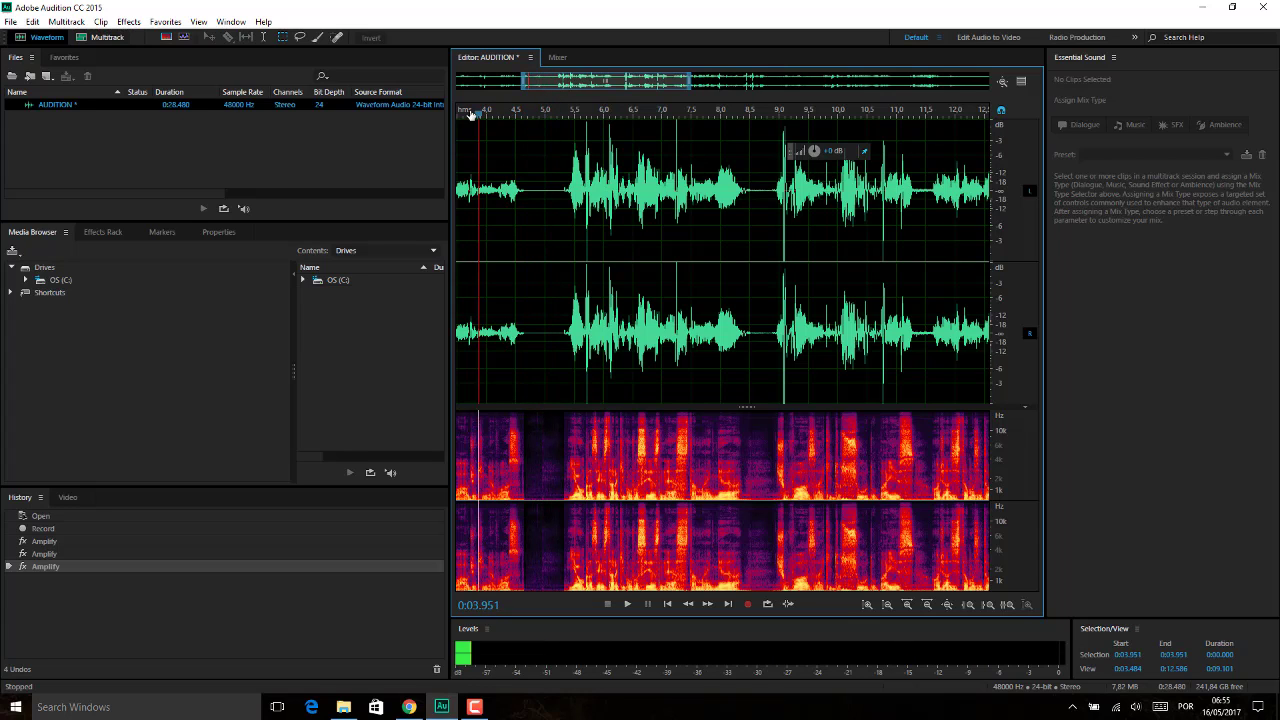
left_click(470, 113)
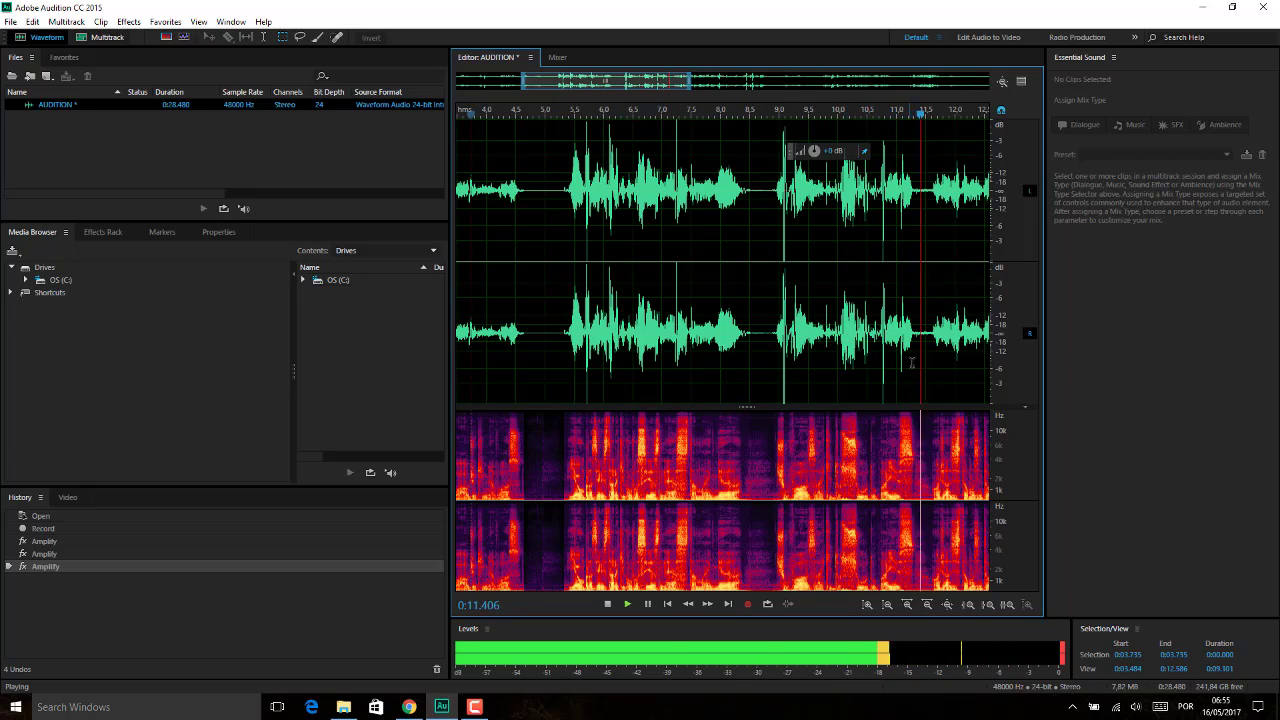
Lower the volume of the pause from 11.289 to 11.585 s and clear the selection with the playhead at 9.696 s.
left_click(931, 323)
left_click_drag(931, 325, 914, 330)
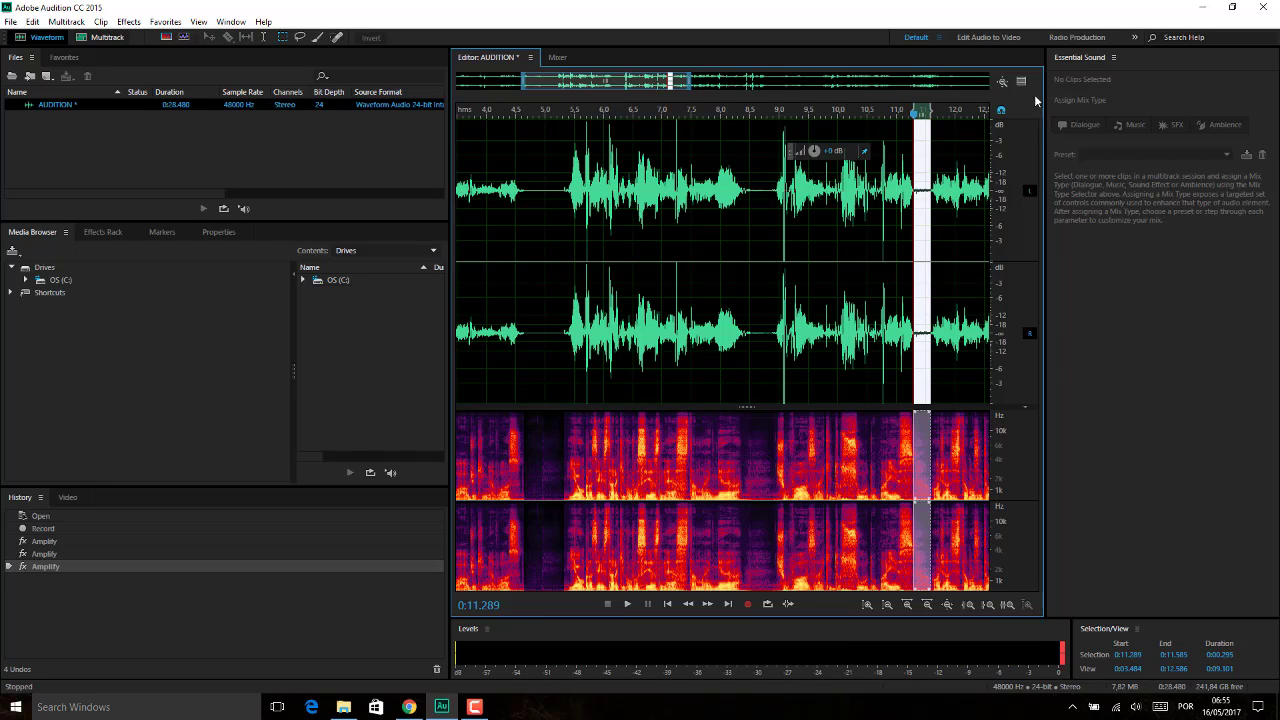
left_click_drag(835, 158, 835, 158)
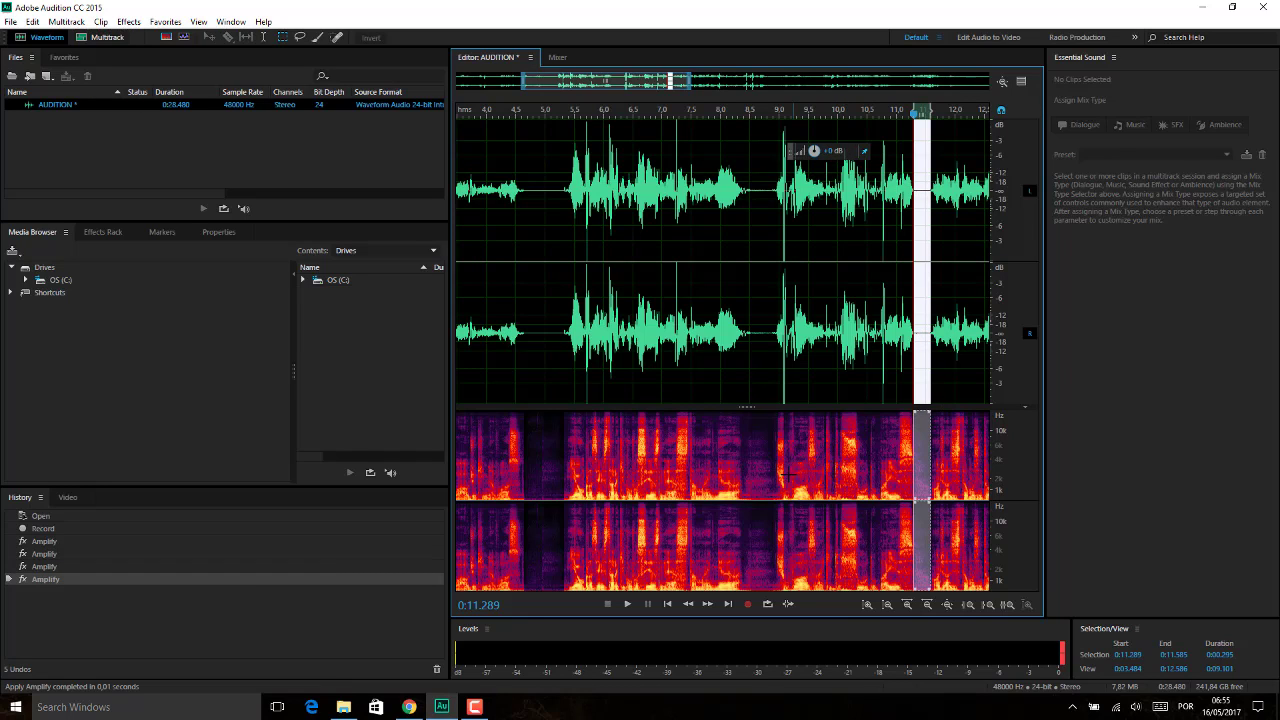
left_click(820, 486)
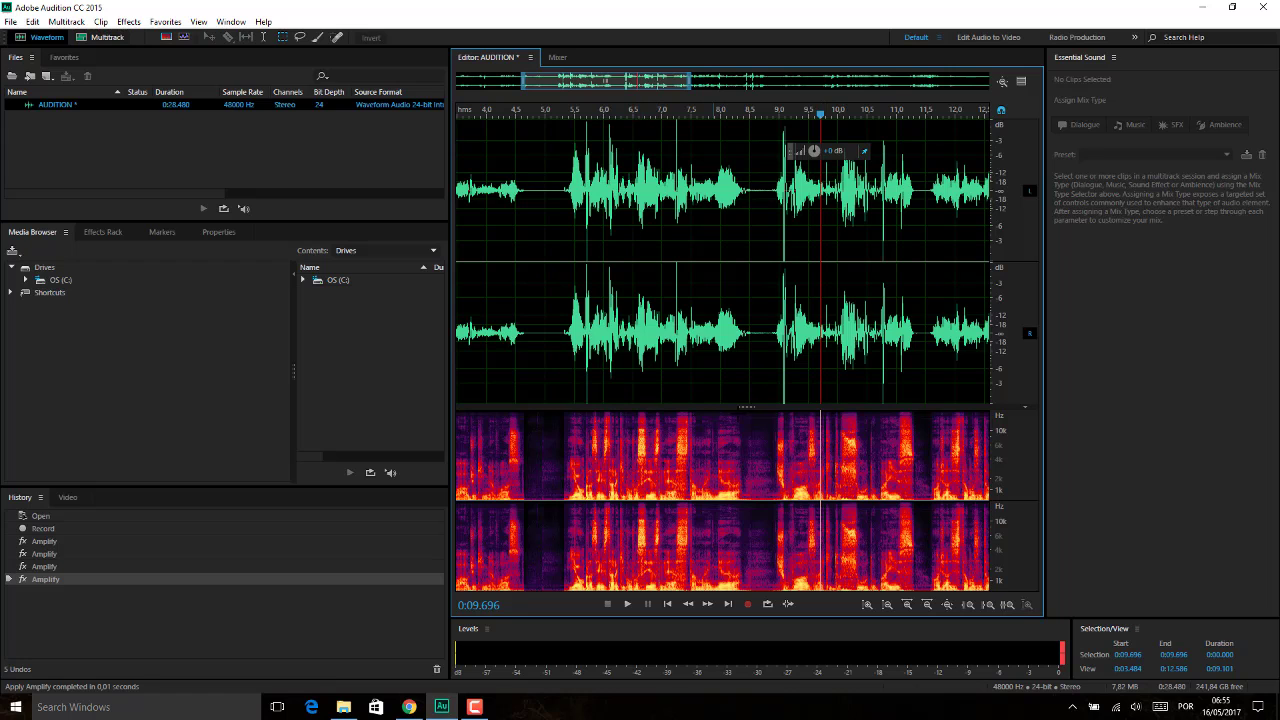
Enlarge the spectral display over the waveform and play from 10.936 s to find the next noisy pause.
left_click_drag(748, 407, 726, 144)
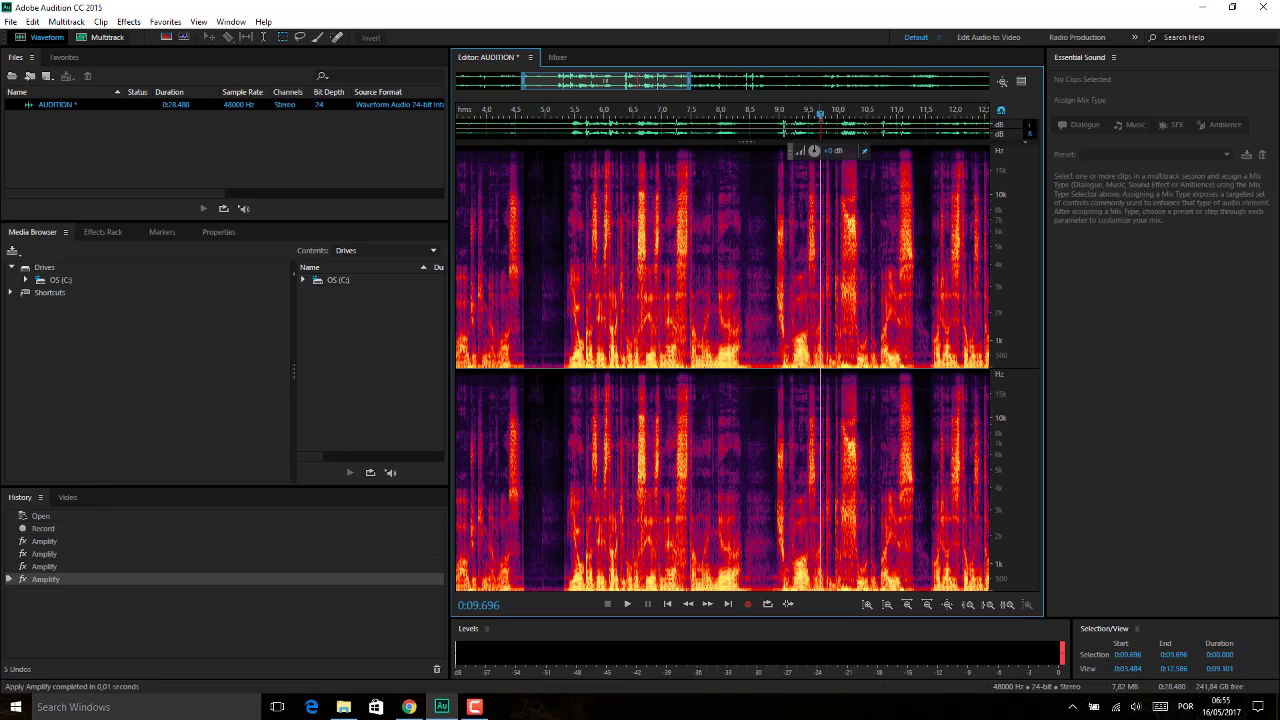
key("space")
left_click(891, 113)
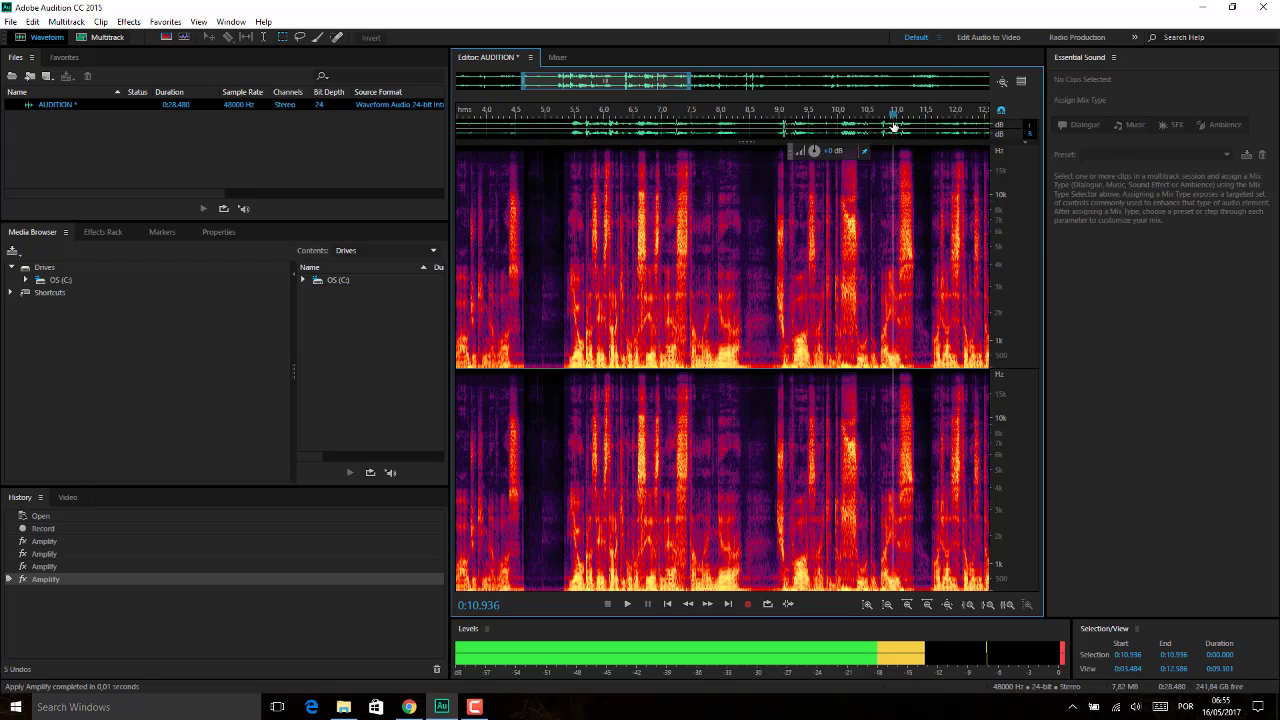
key("space")
key("space")
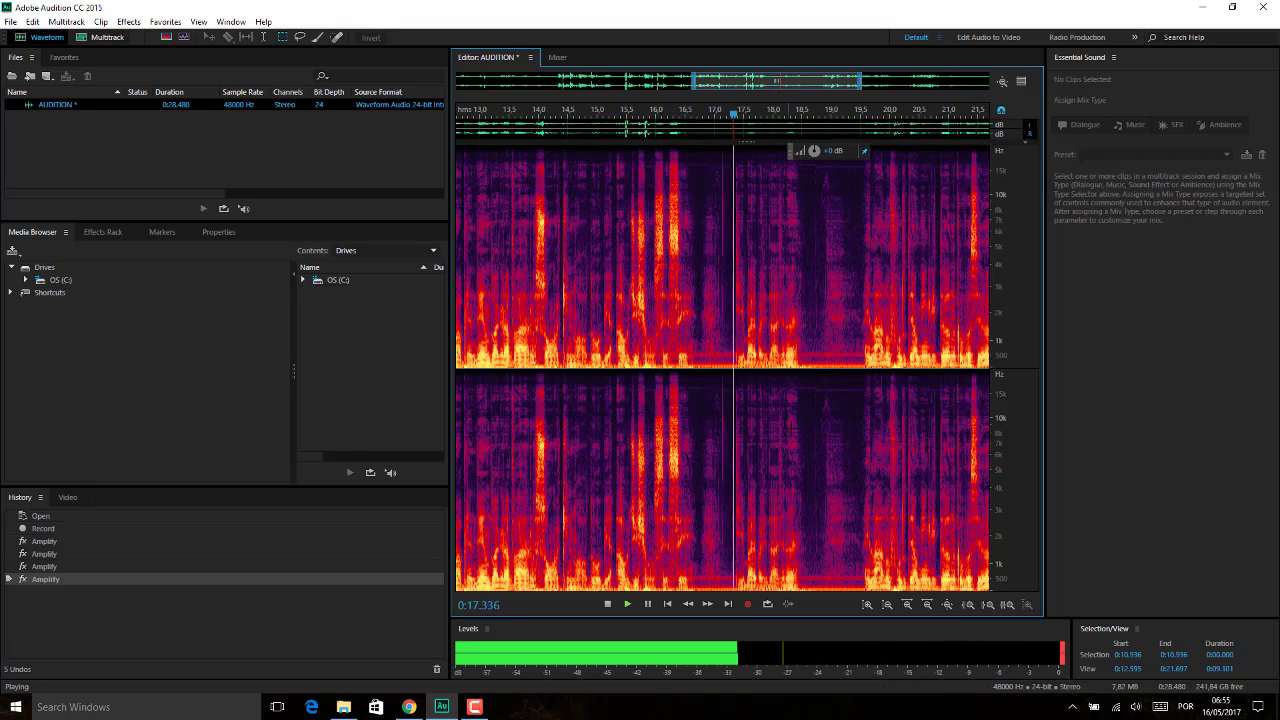
key("space")
Play from 16.395 s to hear the noise at the start of the pause, stopping at 16.874 s.
left_click(689, 127)
key("space")
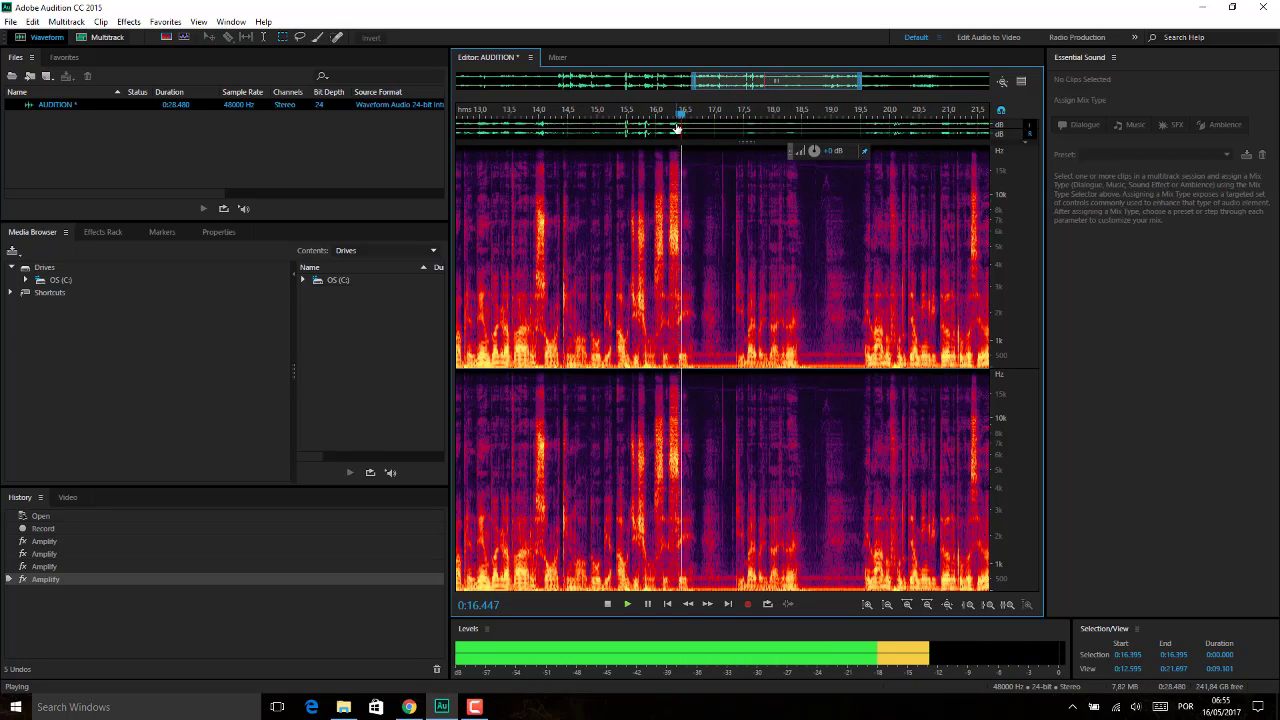
key("space")
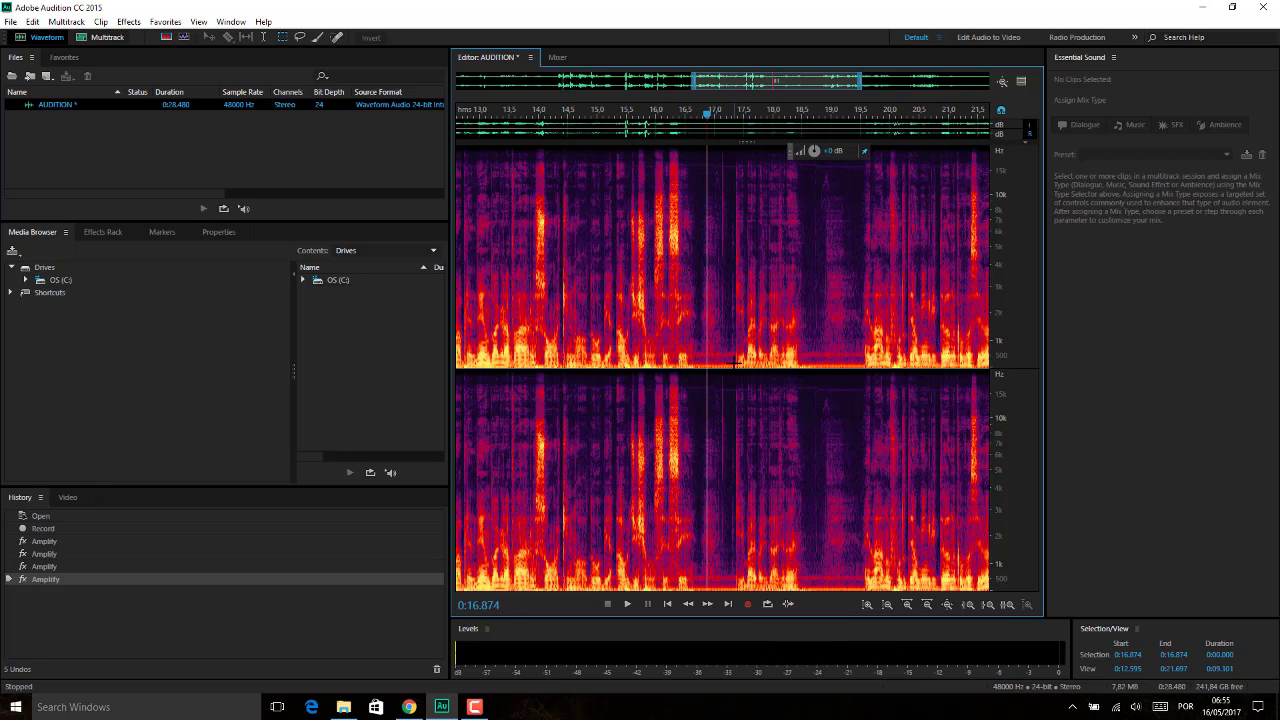
Lower the volume of the spectral area from 16.500 to 17.340 s, play it, and clear the selection with the playhead at 18.000 s.
left_click_drag(735, 360, 686, 146)
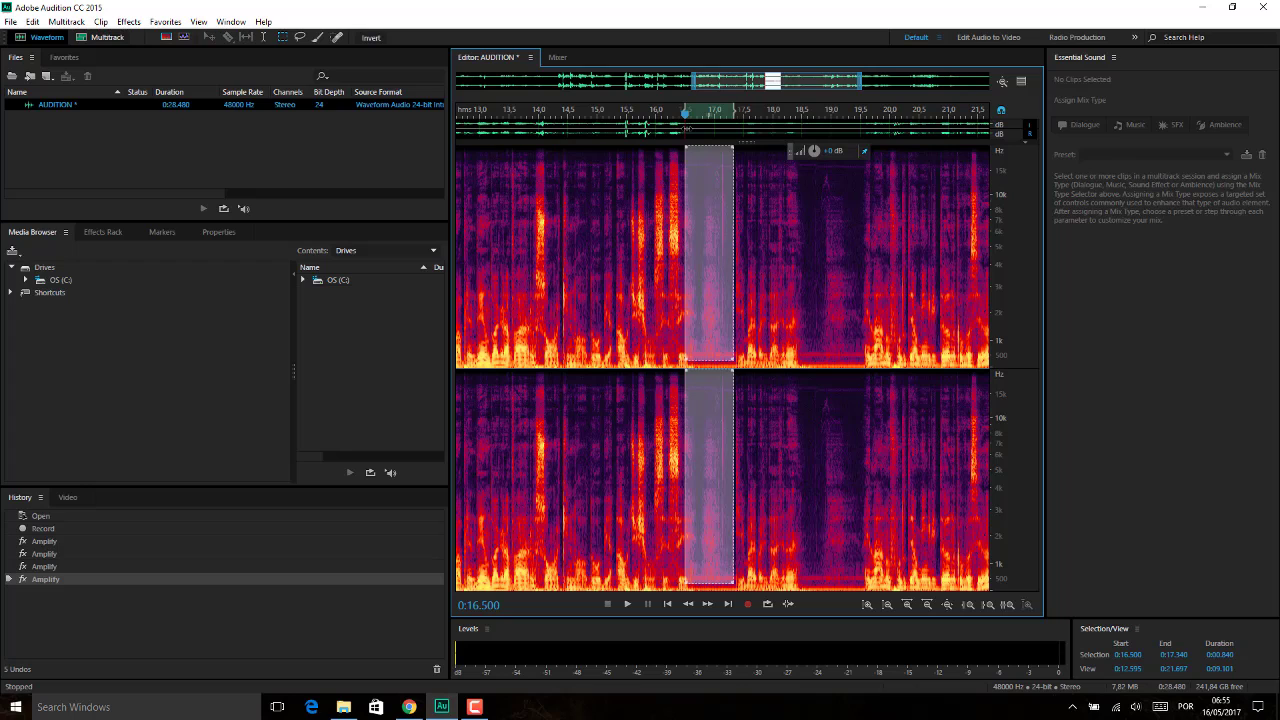
left_click_drag(814, 150, 800, 149)
key("space")
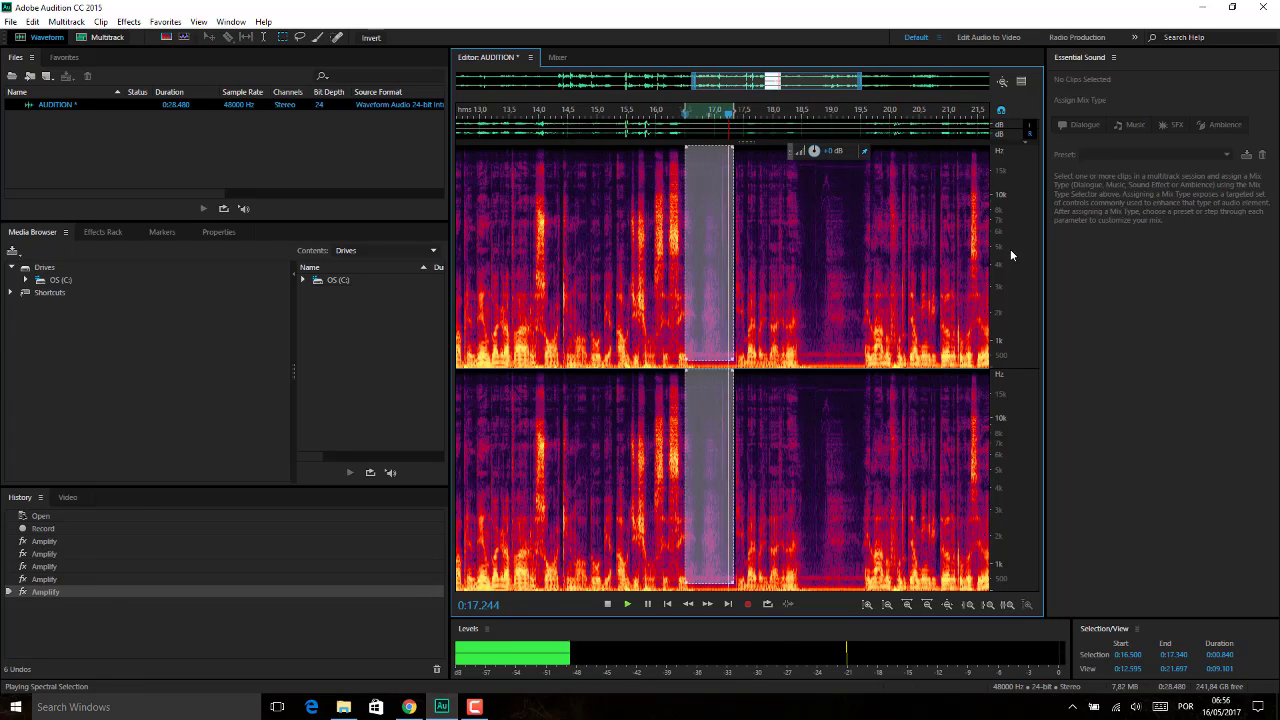
left_click(777, 252)
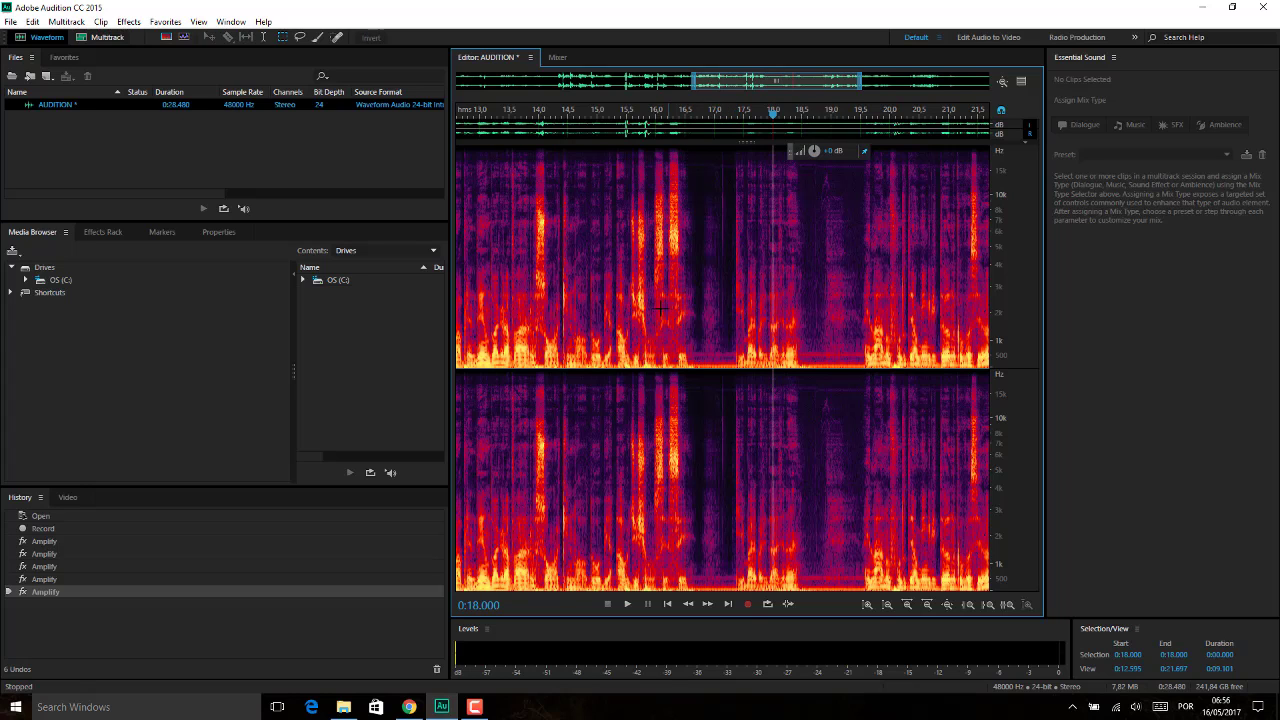
Play the recording from 15.500 s to check the pause between 16.5 and 17.3 s.
left_click(626, 318)
key("space")
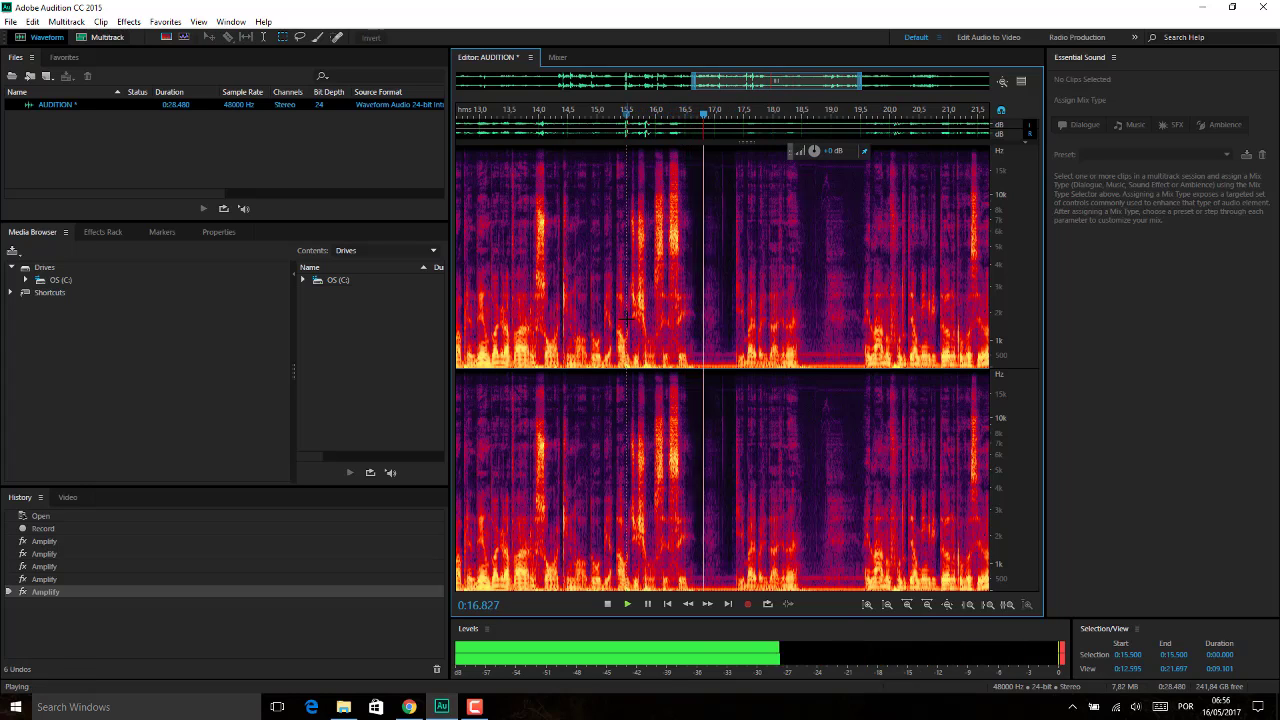
key("space")
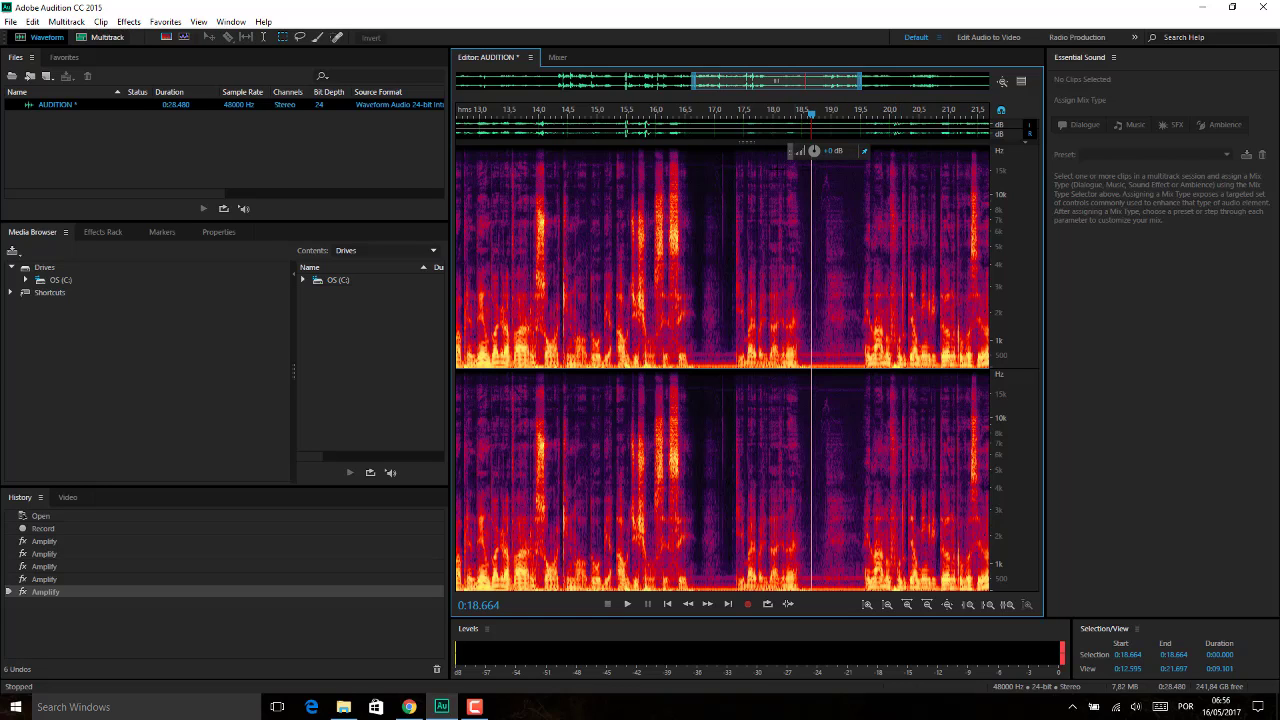
Show the full recording, enlarge the waveform above the spectral display, and toggle the spectral display off and back on.
left_click(927, 605)
left_click(927, 605)
left_click(927, 605)
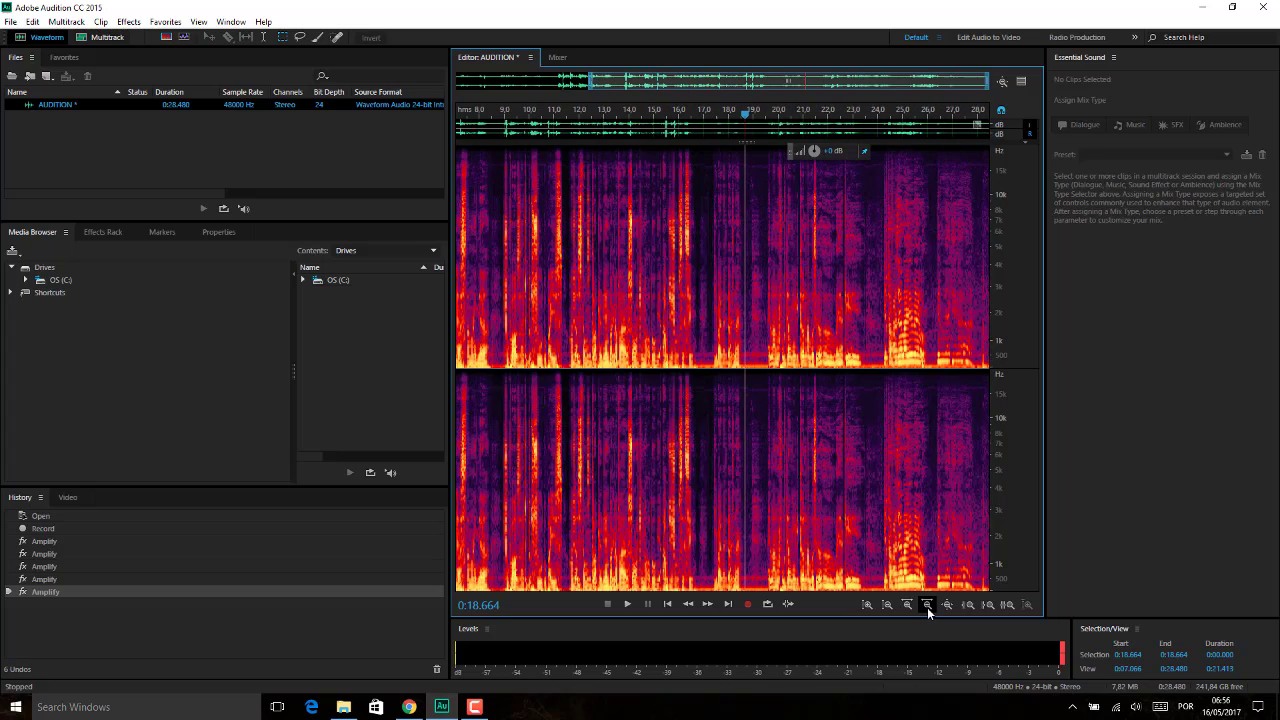
left_click(927, 605)
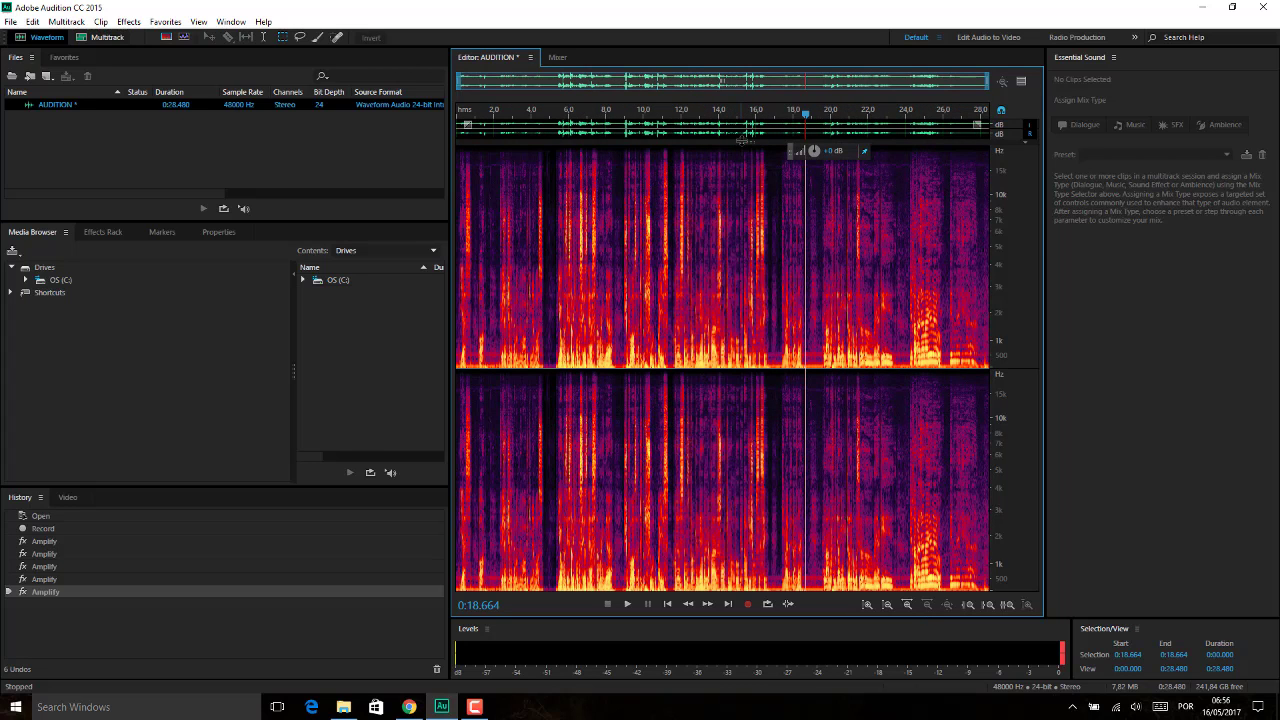
left_click_drag(750, 190, 752, 289)
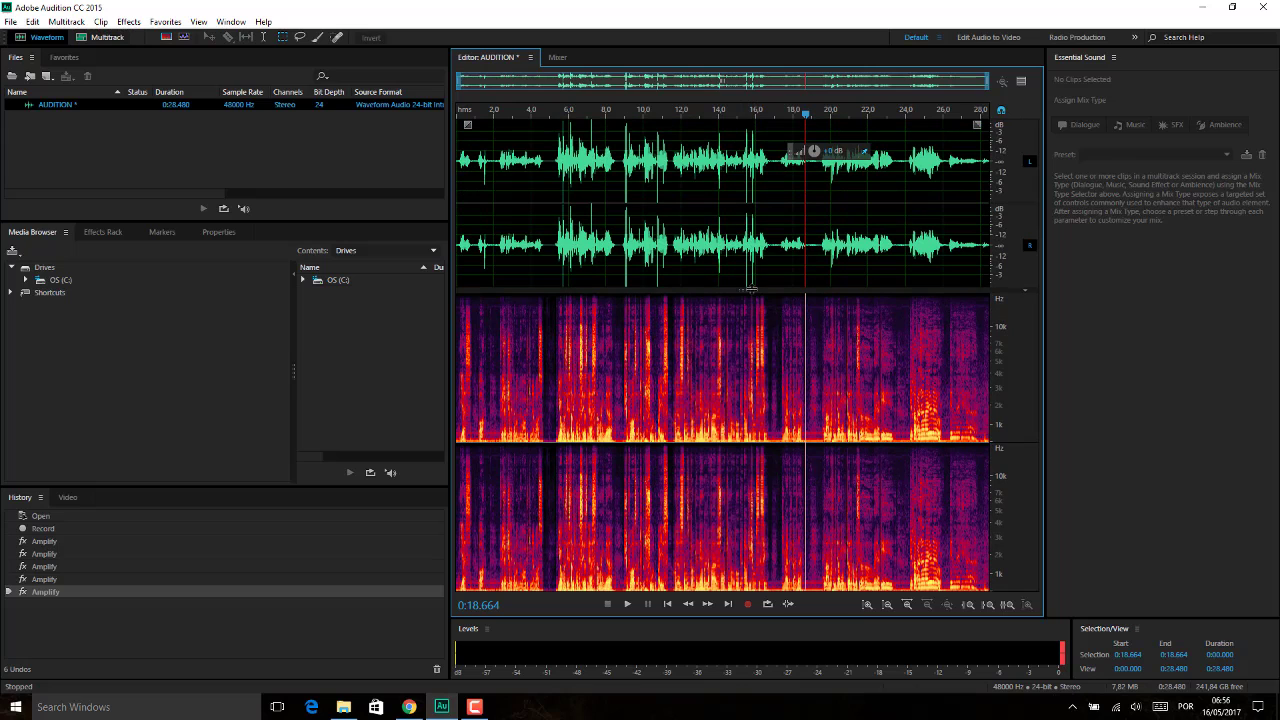
left_click(165, 38)
left_click(165, 38)
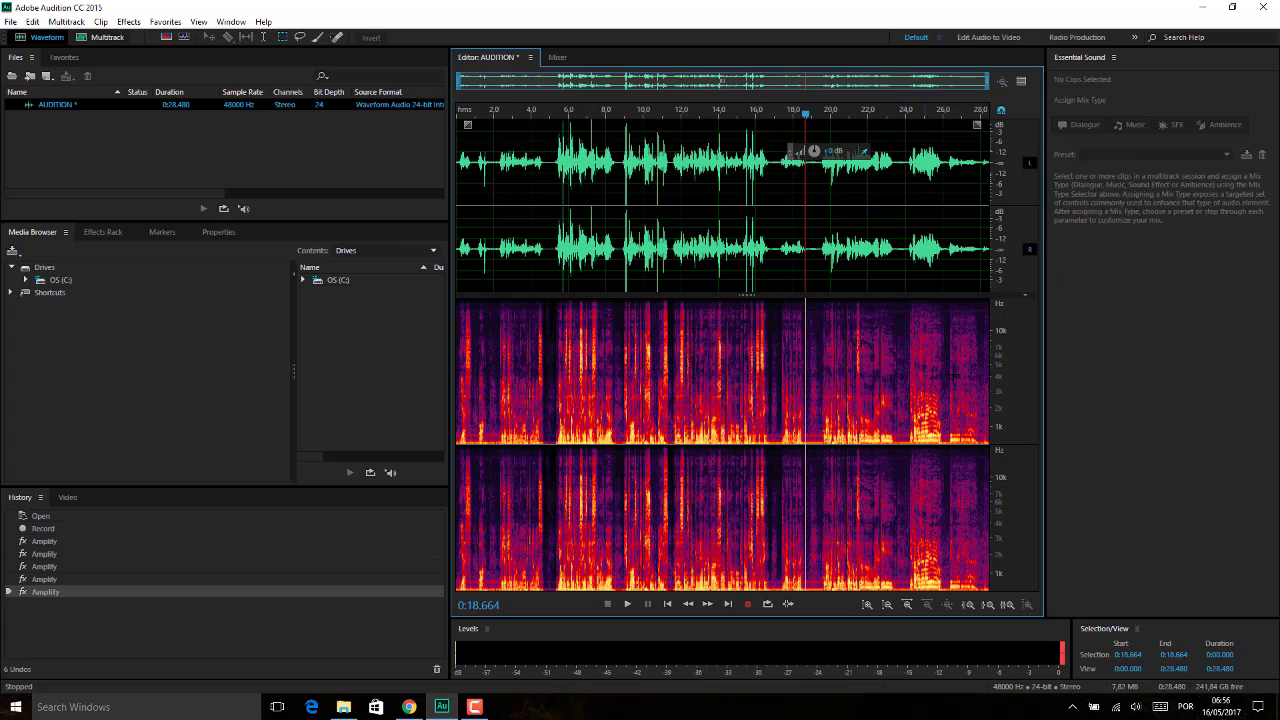
Magnify the waveform in amplitude and time around 18.664 s and play from there to examine the remaining pauses.
left_click(867, 605)
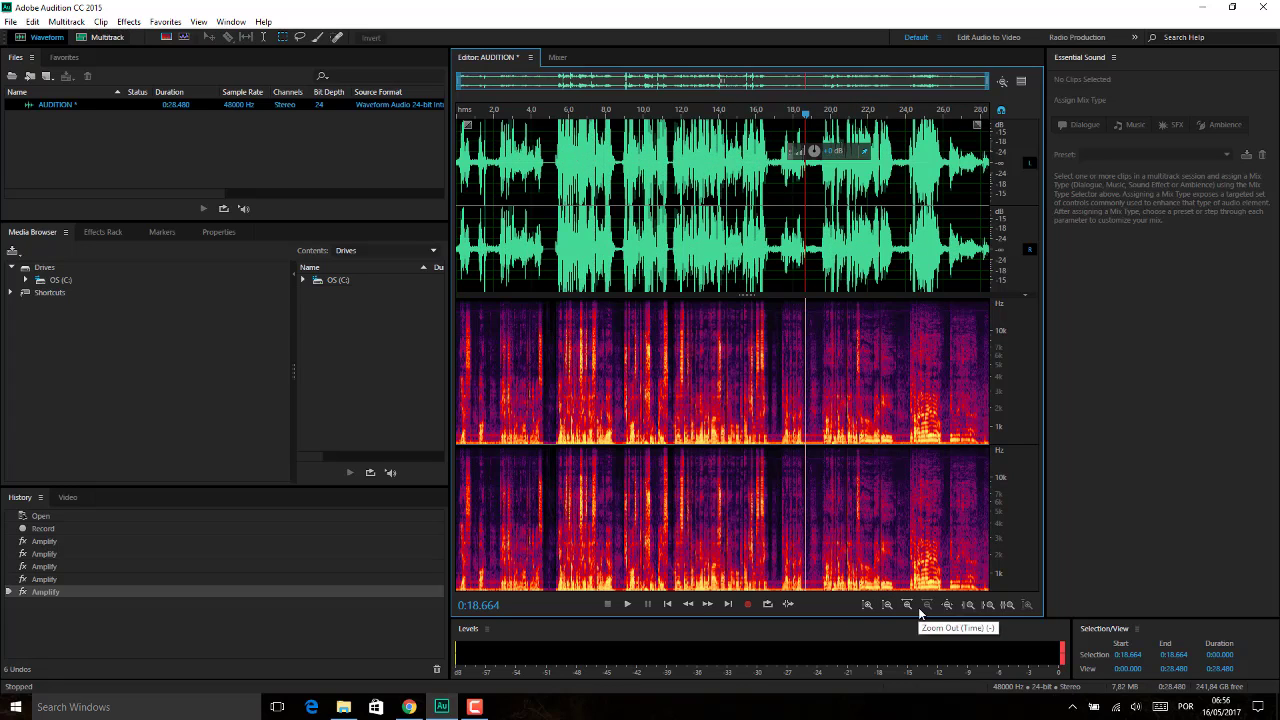
left_click(907, 605)
left_click(907, 605)
left_click(907, 605)
left_click(907, 605)
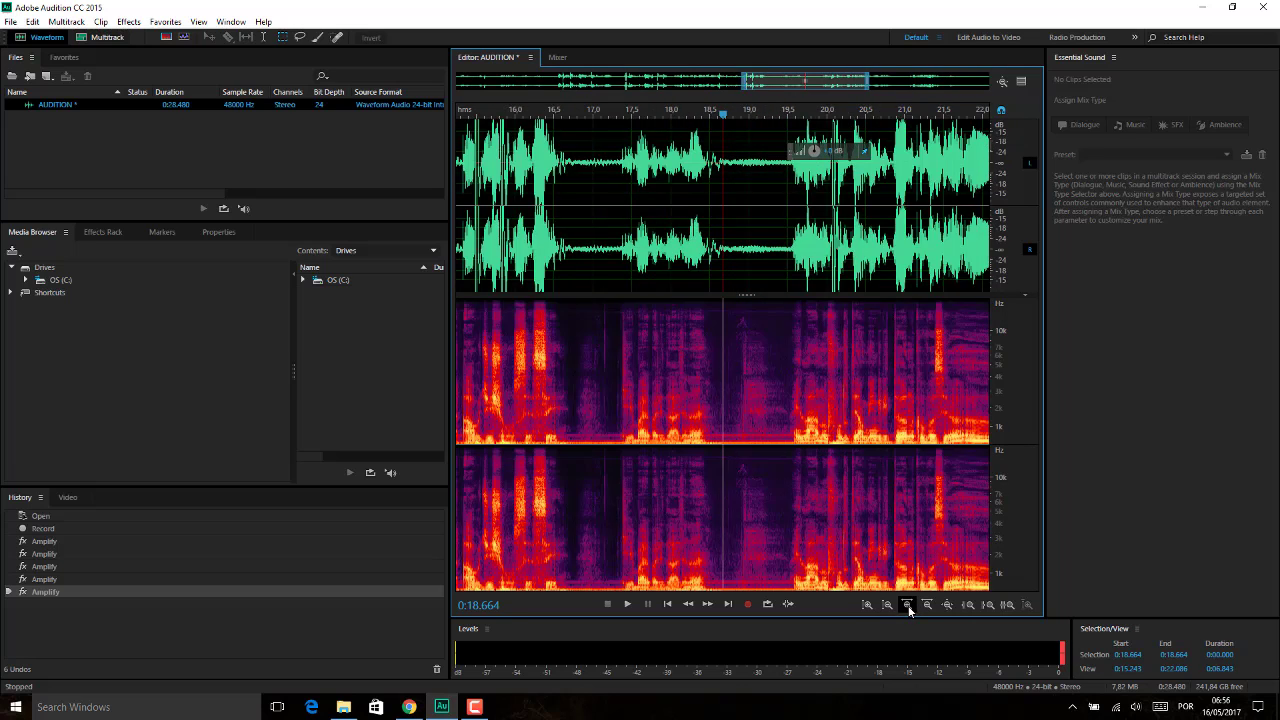
left_click(907, 605)
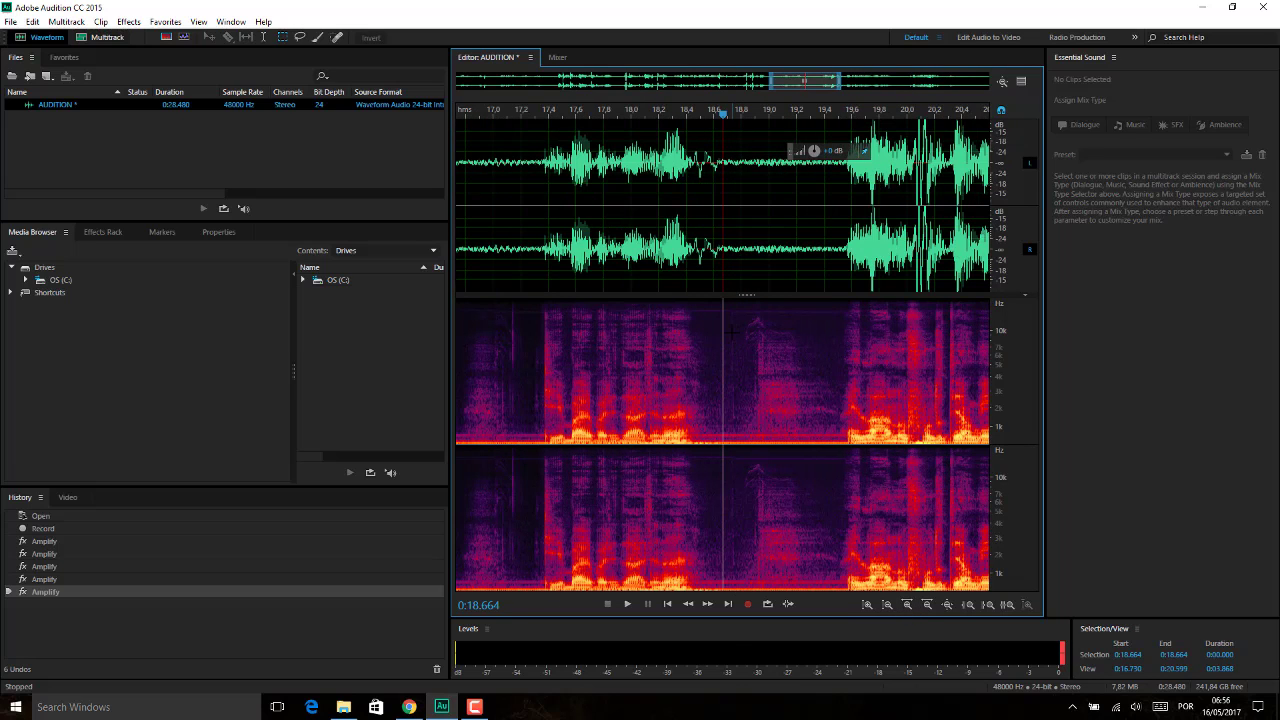
key("space")
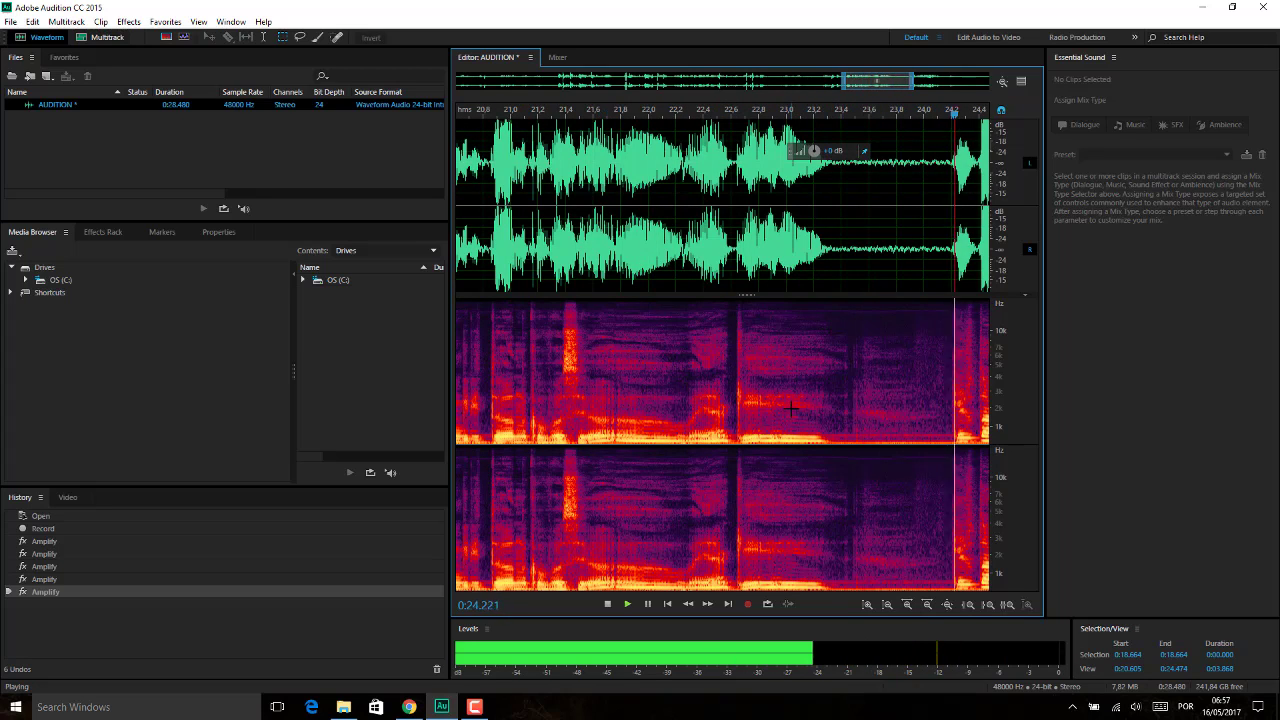
key("space")
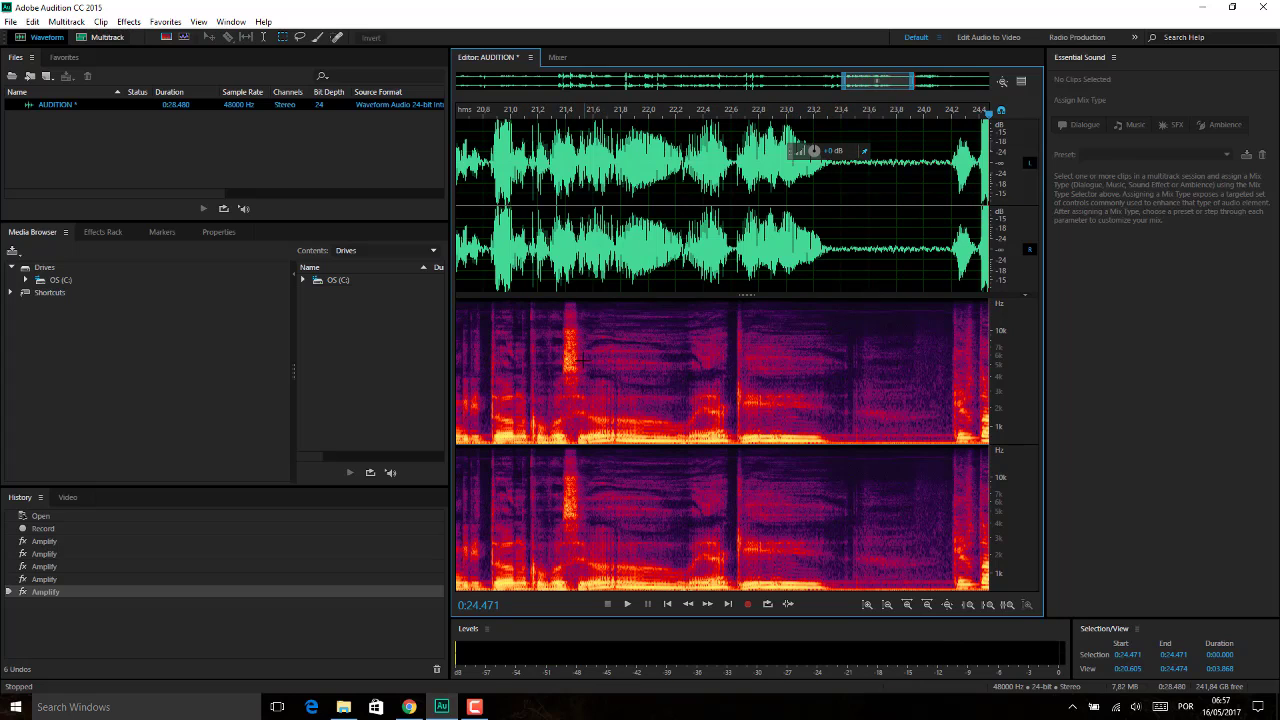
Move the playhead to the start of the pause at 23.318 s and play from there to about 26.3 s.
left_click_drag(988, 118, 765, 118)
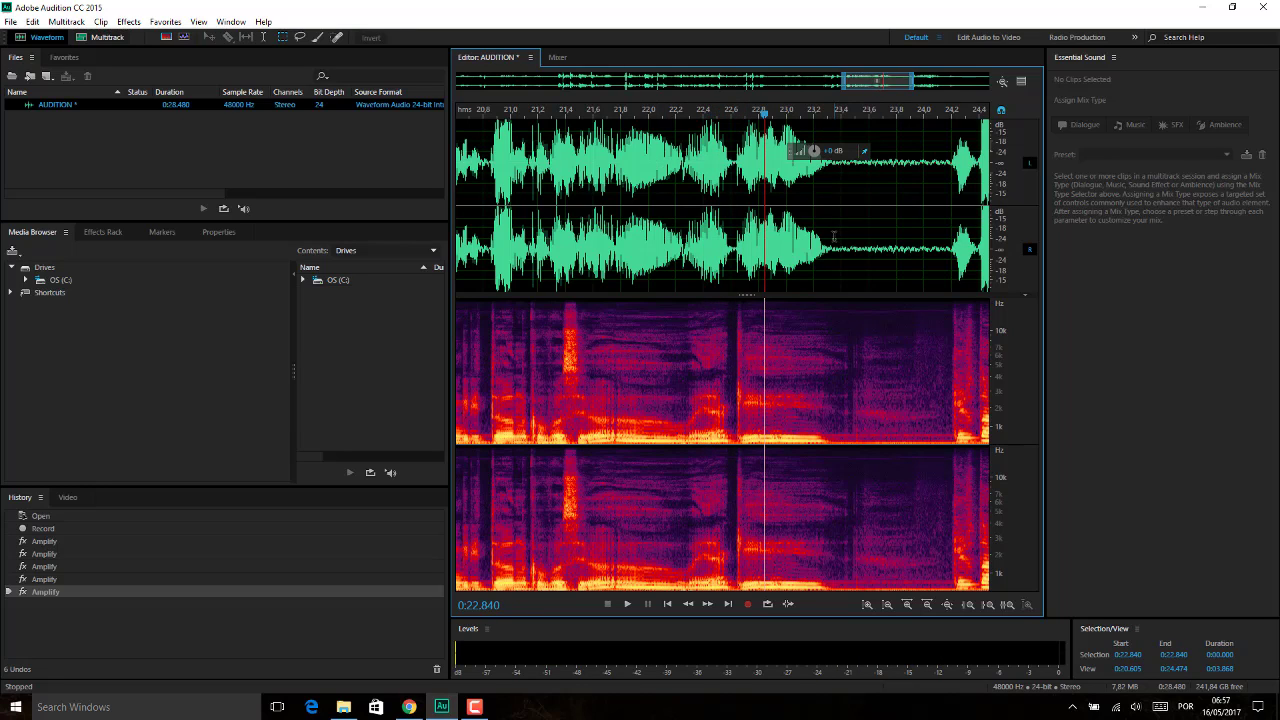
left_click_drag(764, 116, 829, 113)
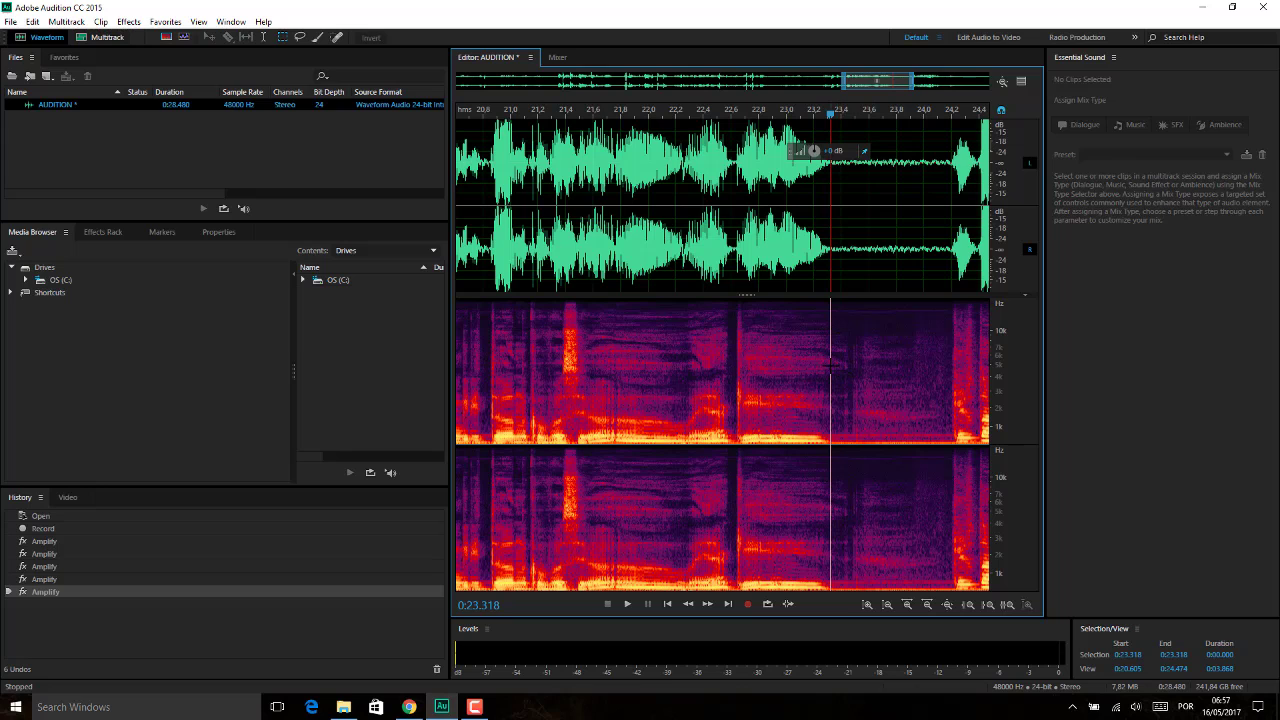
left_click(927, 605)
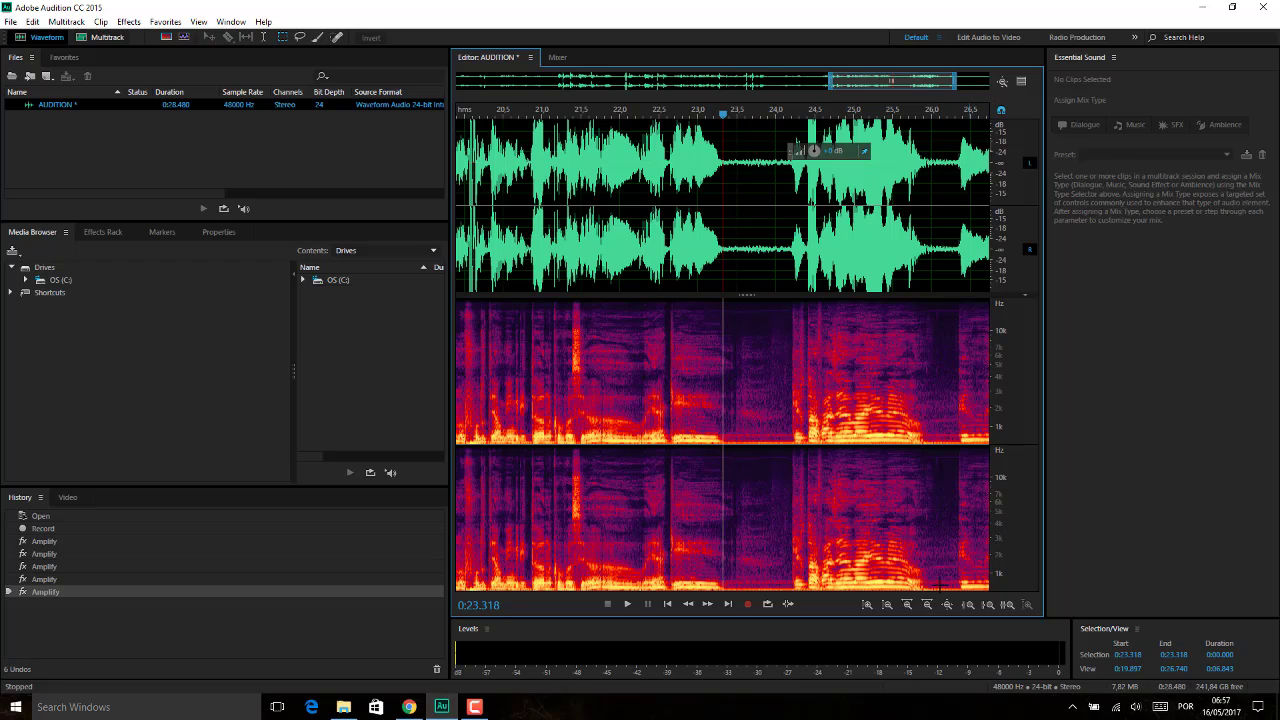
key("space")
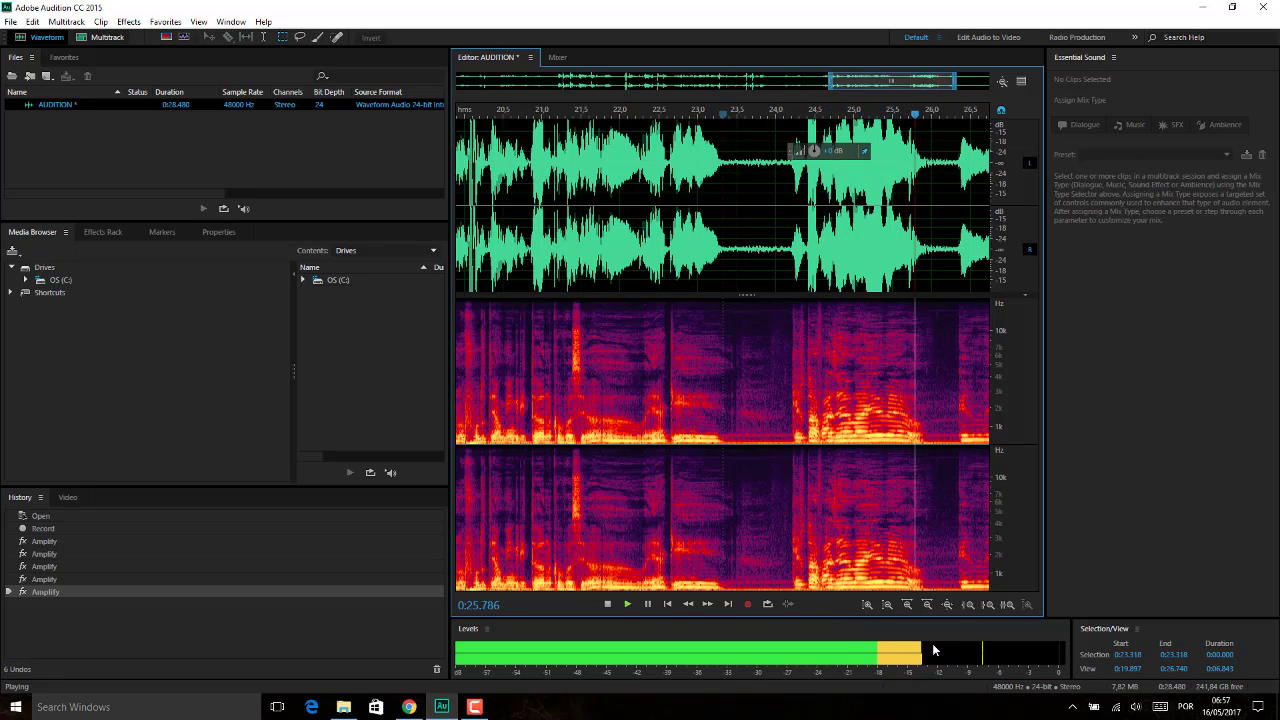
key("space")
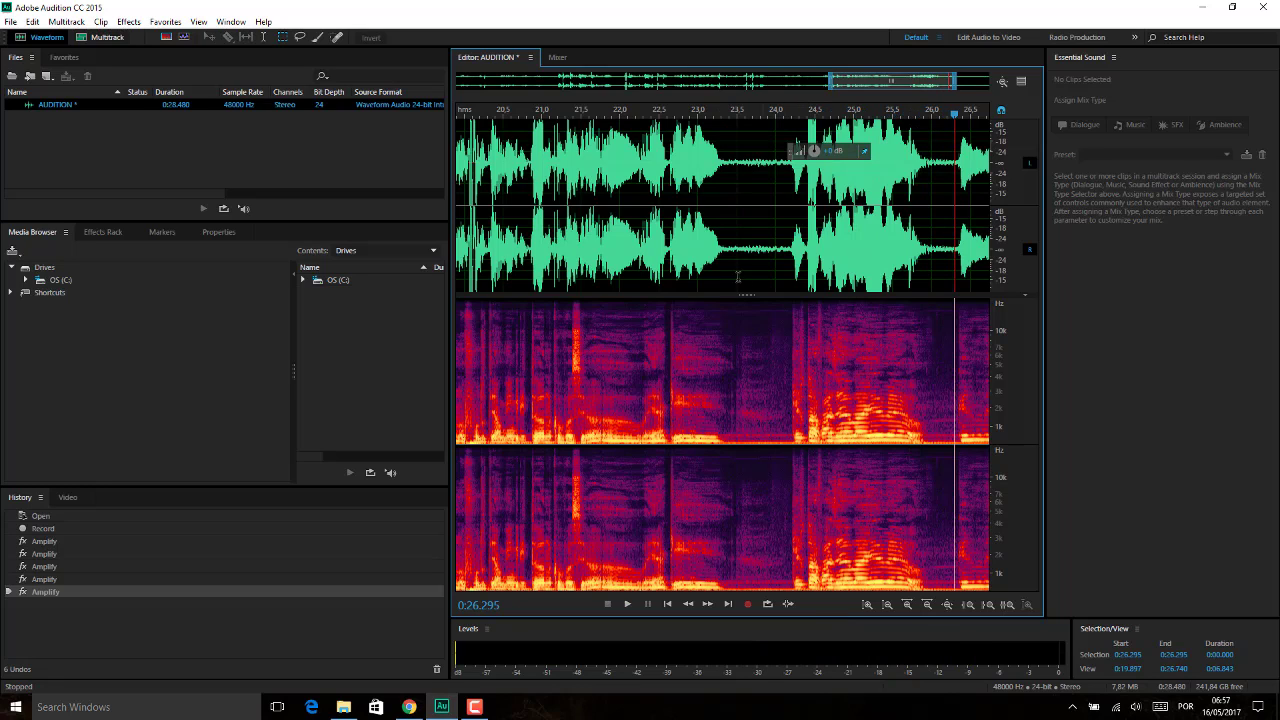
Select the pause just after 23.3 s, clear the selection, and move the playhead back to 20.872 s.
left_click(737, 262)
left_click_drag(727, 250, 781, 243)
left_click(677, 270)
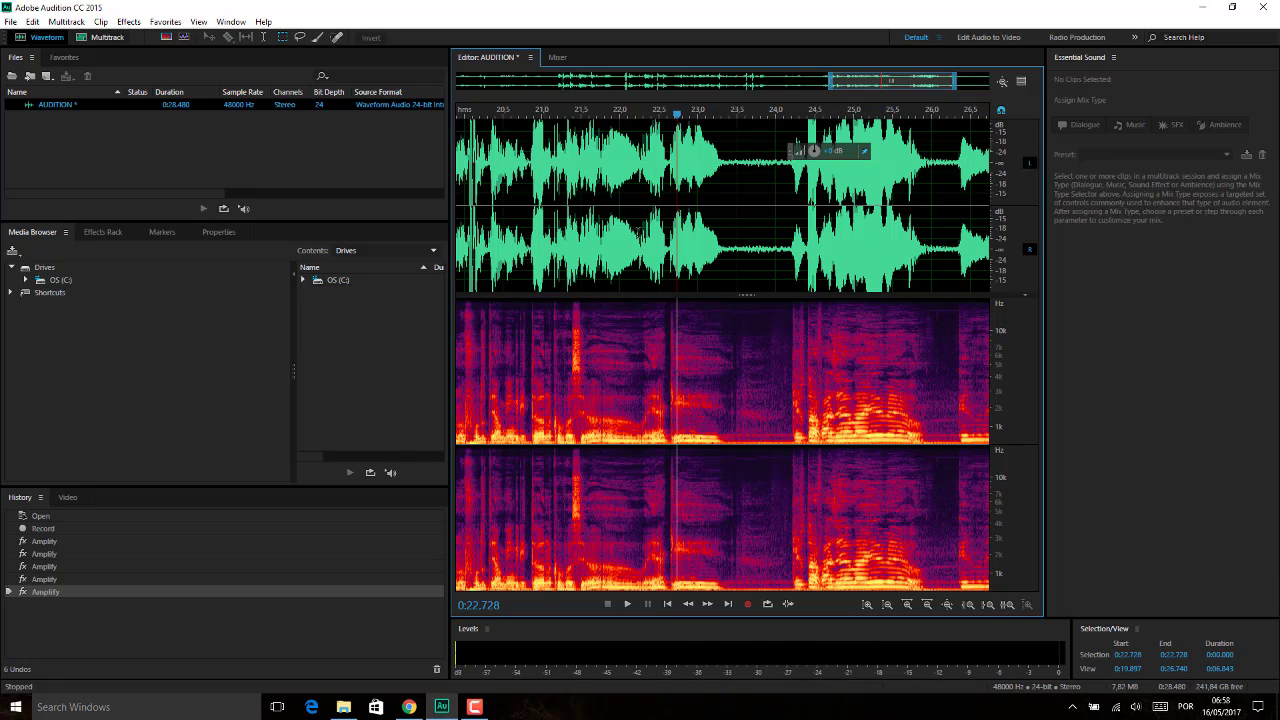
left_click_drag(676, 108, 530, 108)
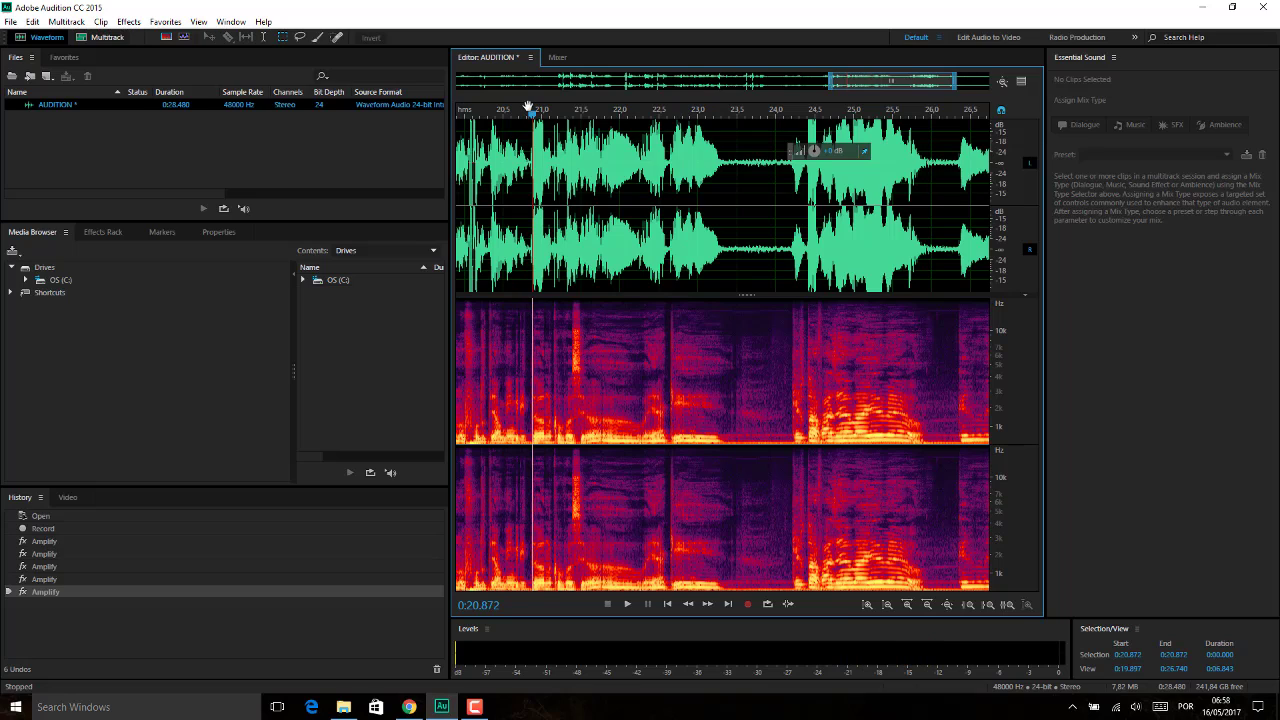